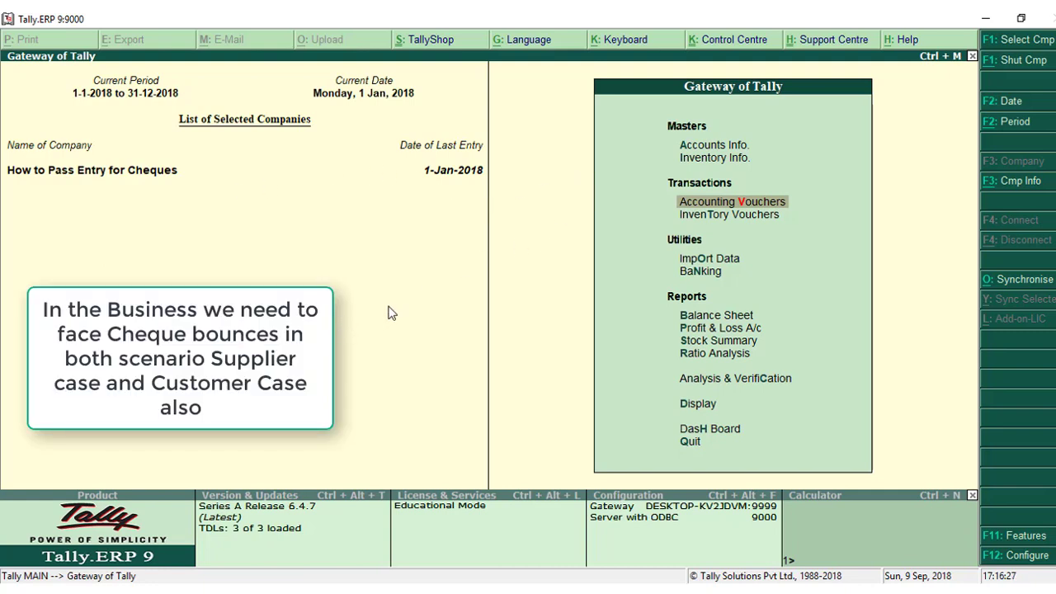
Review the voucher entries in the Supplier ledger from the account books, and return to the Gateway of Tally.
click(698, 403)
key(Down)
key(Down)
key(Return)
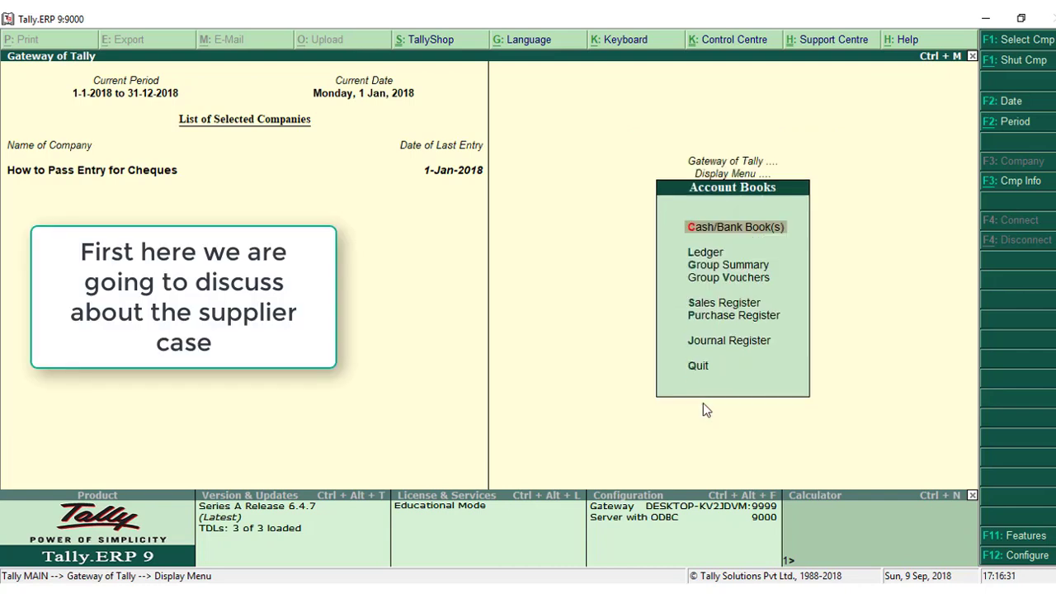
key(Down)
key(Down)
key(Up)
key(Return)
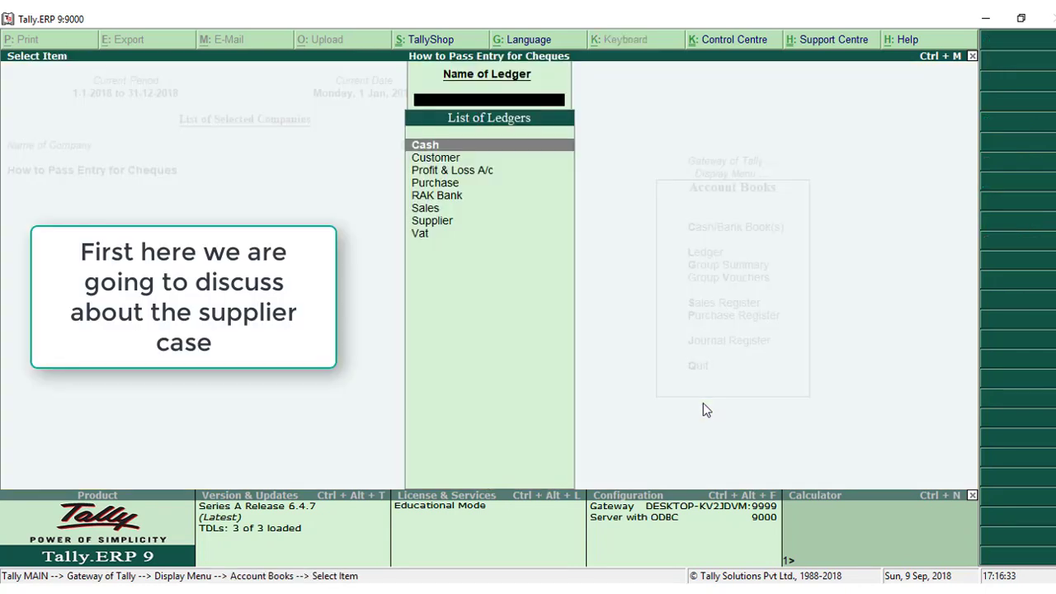
key(Down)
key(Down)
key(Down)
key(Down)
key(Down)
key(Down)
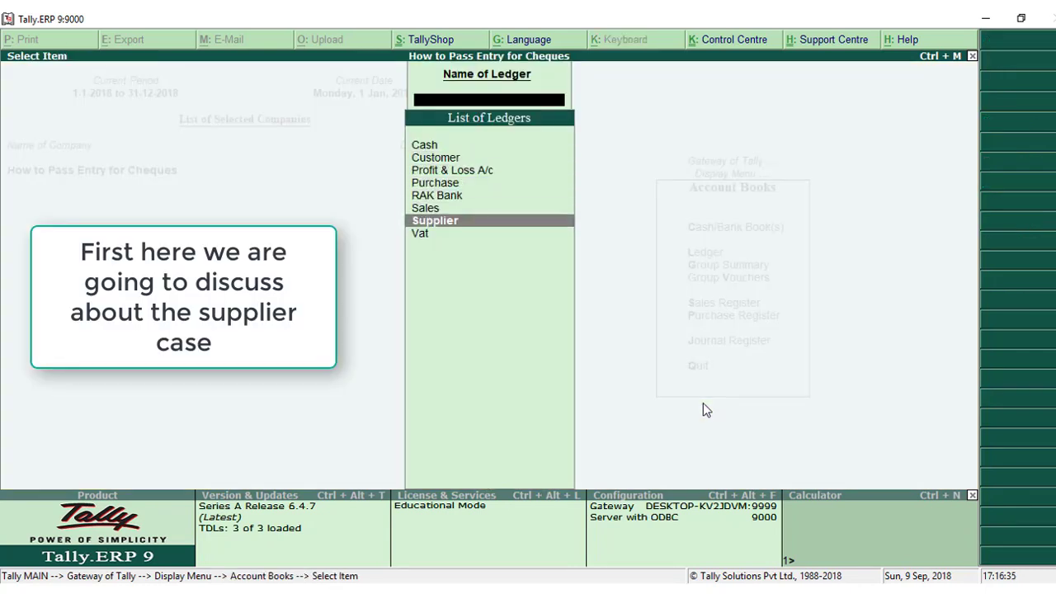
key(Return)
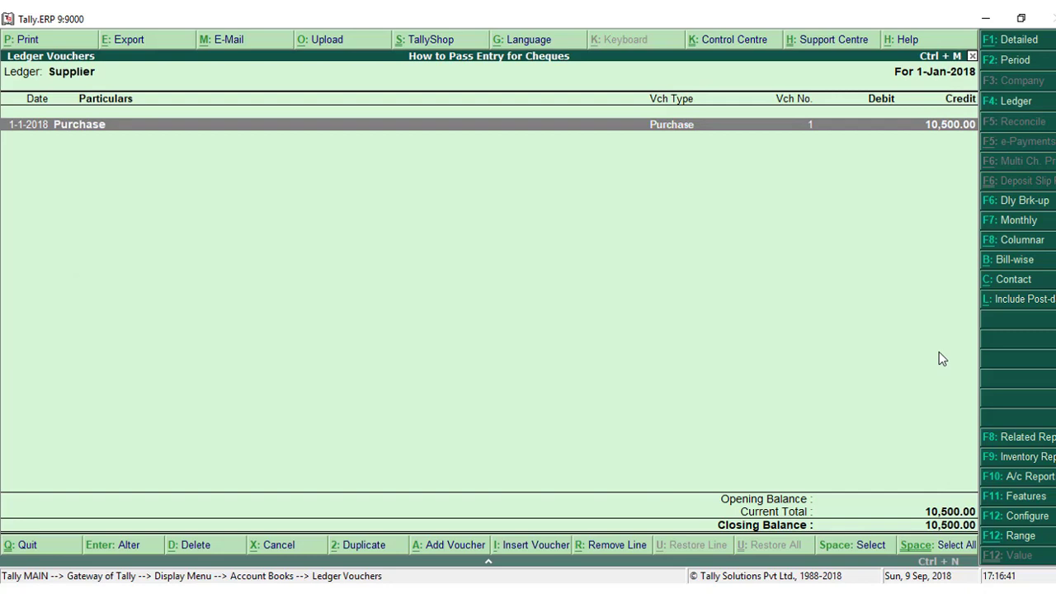
key(Escape)
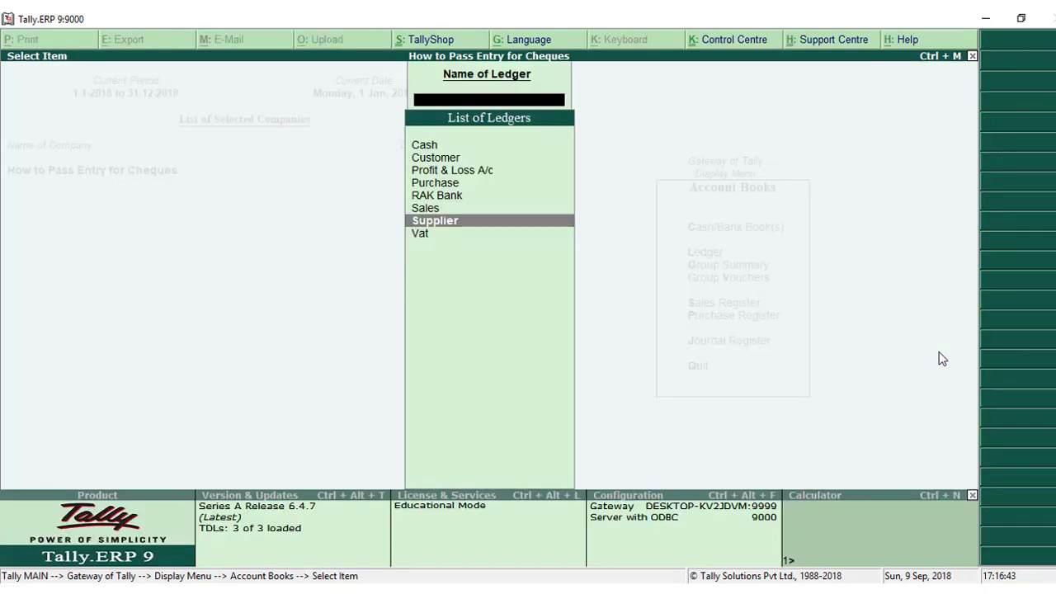
key(Escape)
key(Escape)
key(Escape)
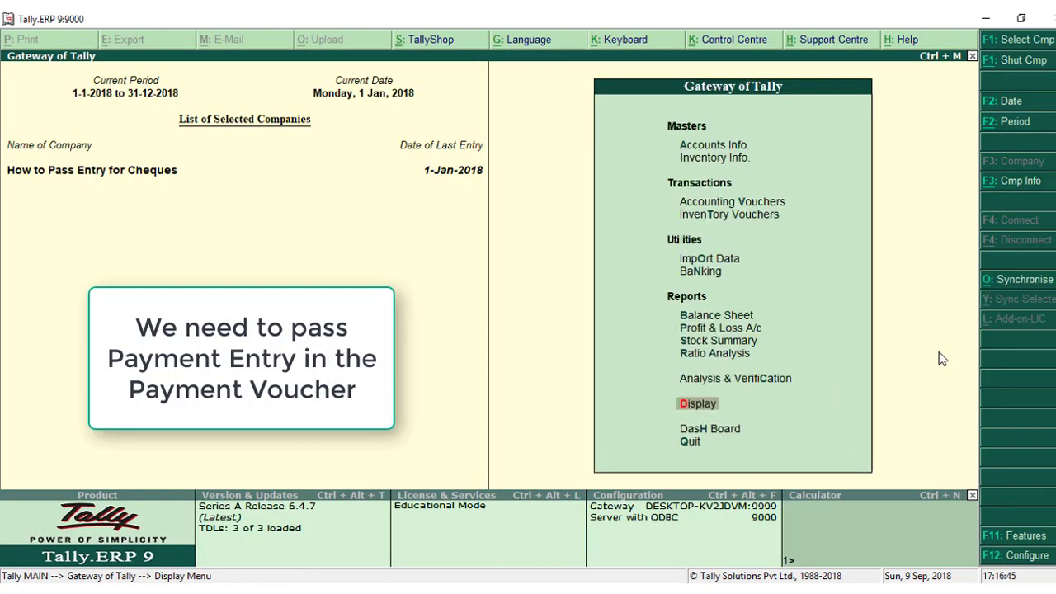
Start a payment voucher with RAK Bank as the account, keeping its default party details.
key(v)
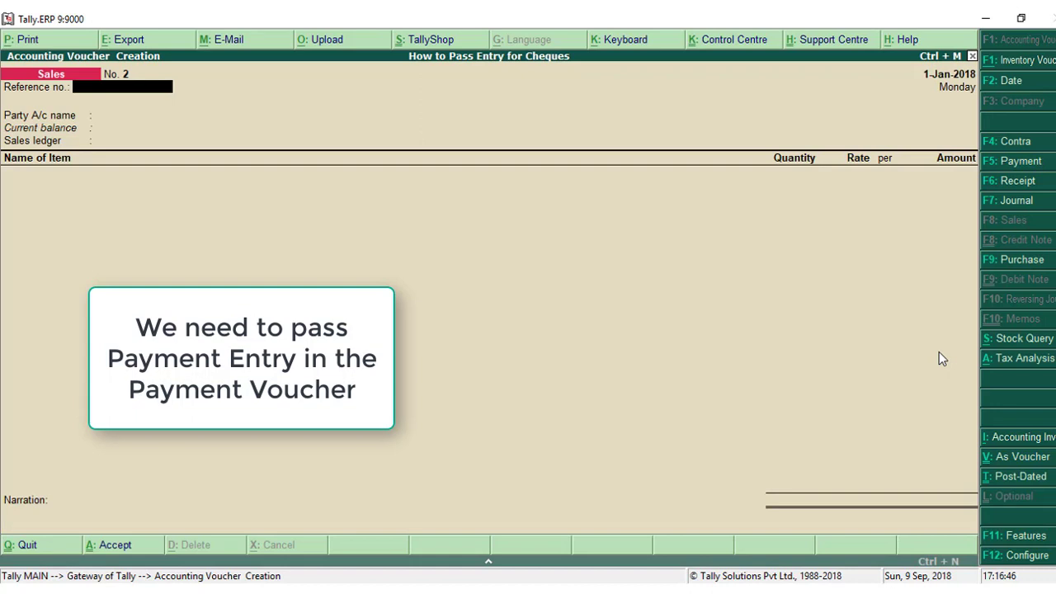
click(1030, 163)
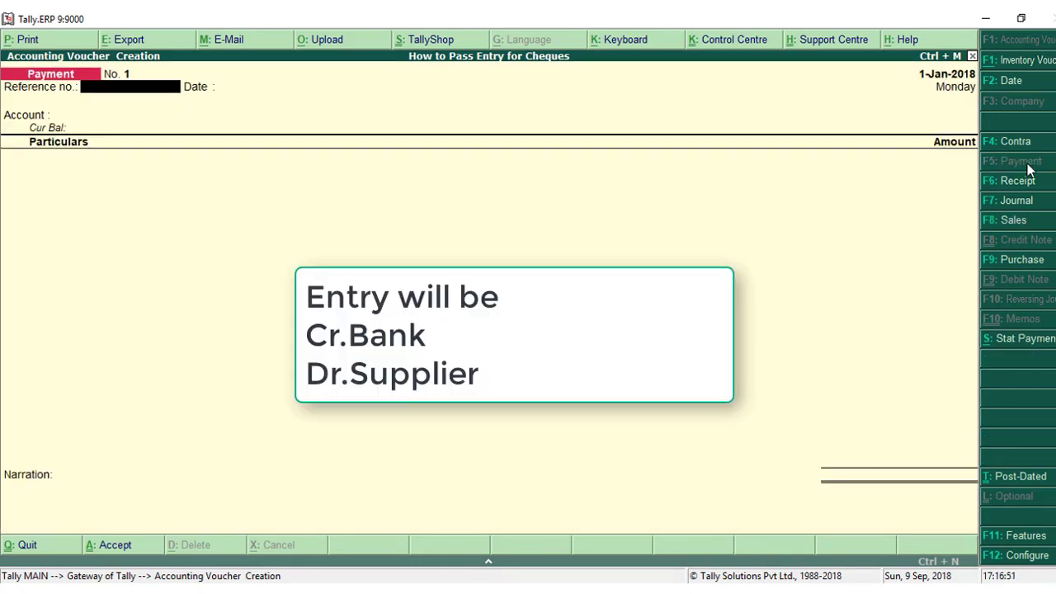
key(Return)
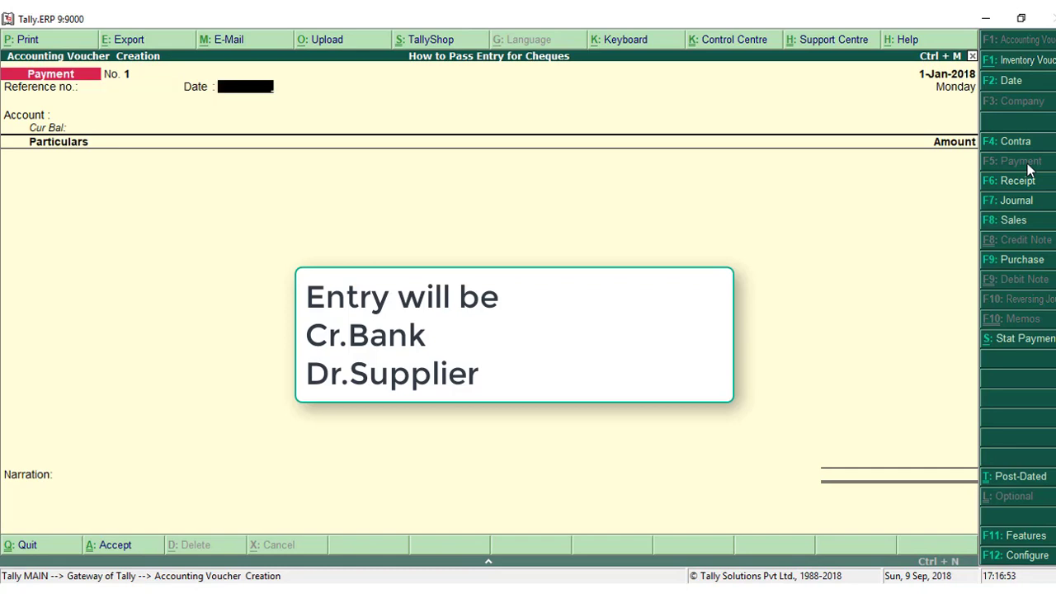
key(Return)
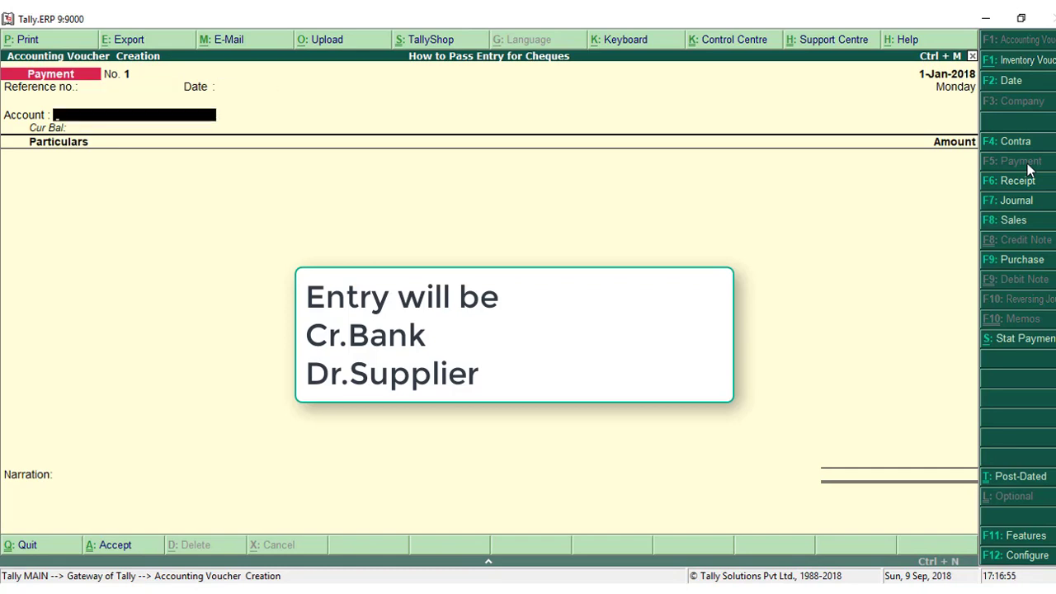
key(Return)
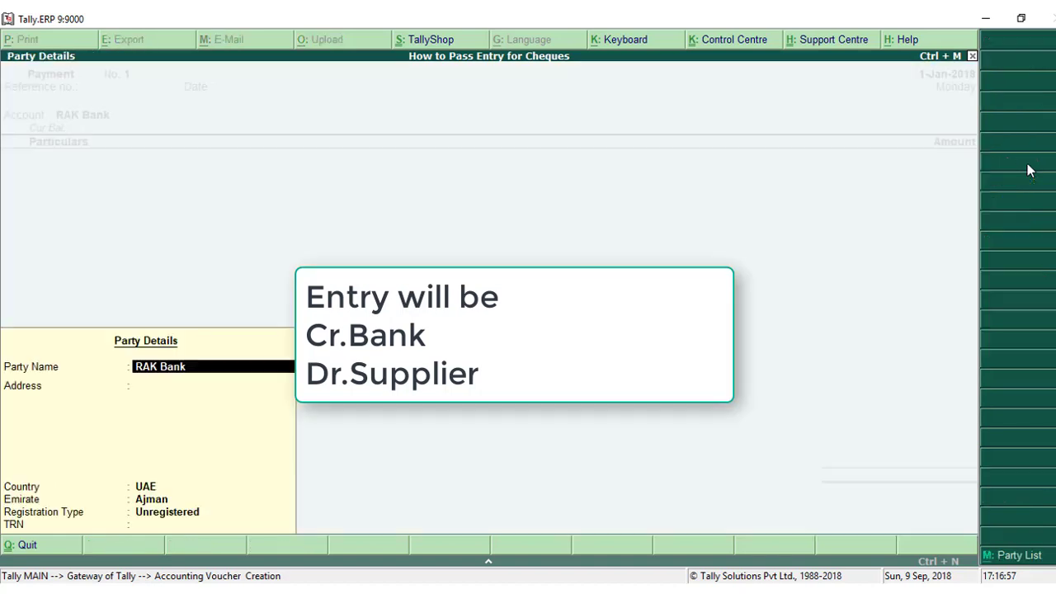
key(Return)
key(Return)
key(Return)
key(Return)
key(Return)
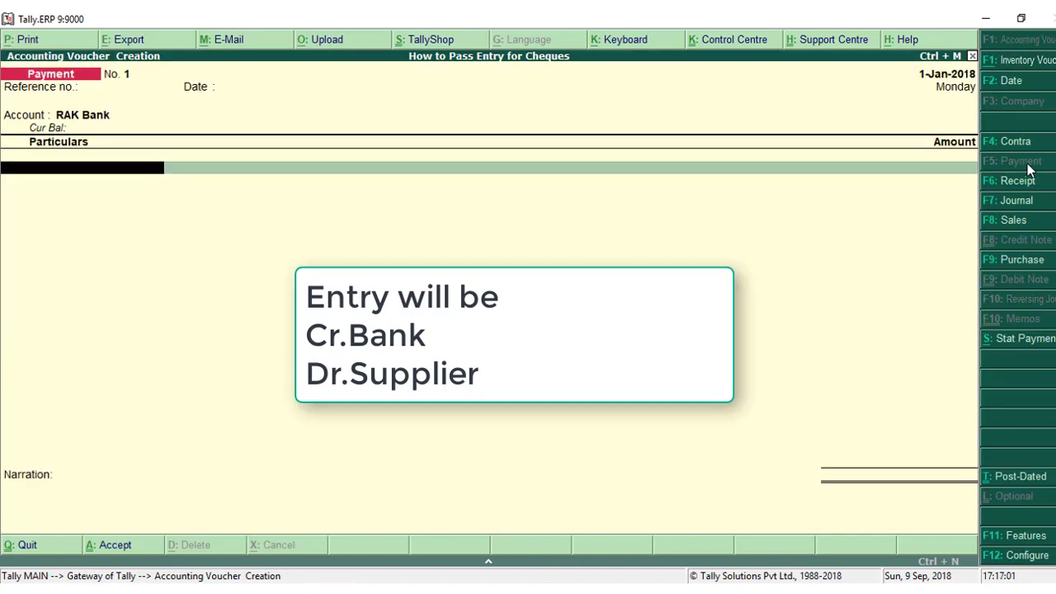
Debit Supplier 10,500.00 in the payment voucher, settled as Agst Ref against bill 10.
text(Su)
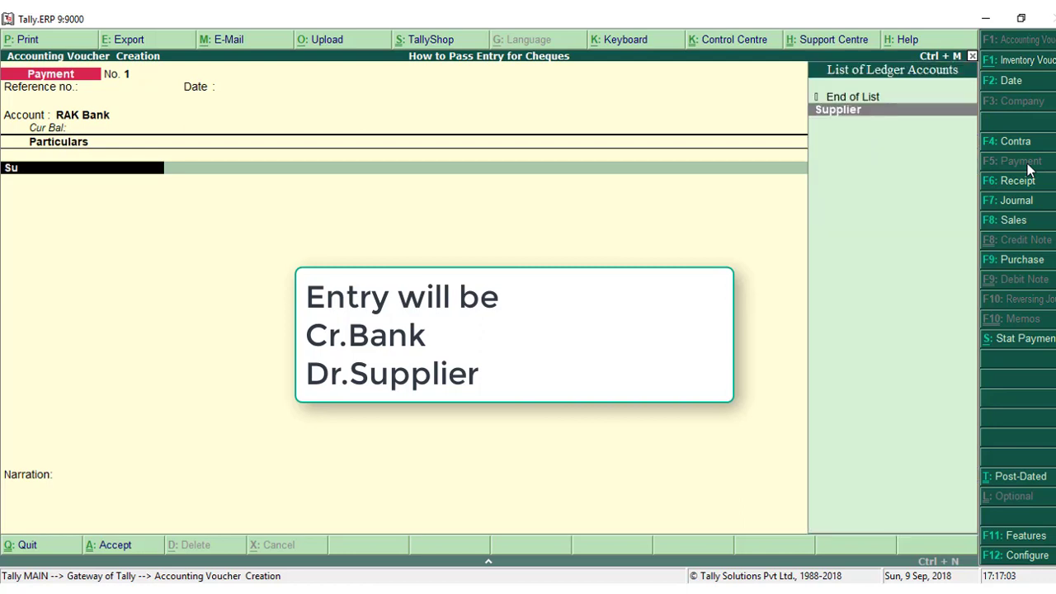
key(Return)
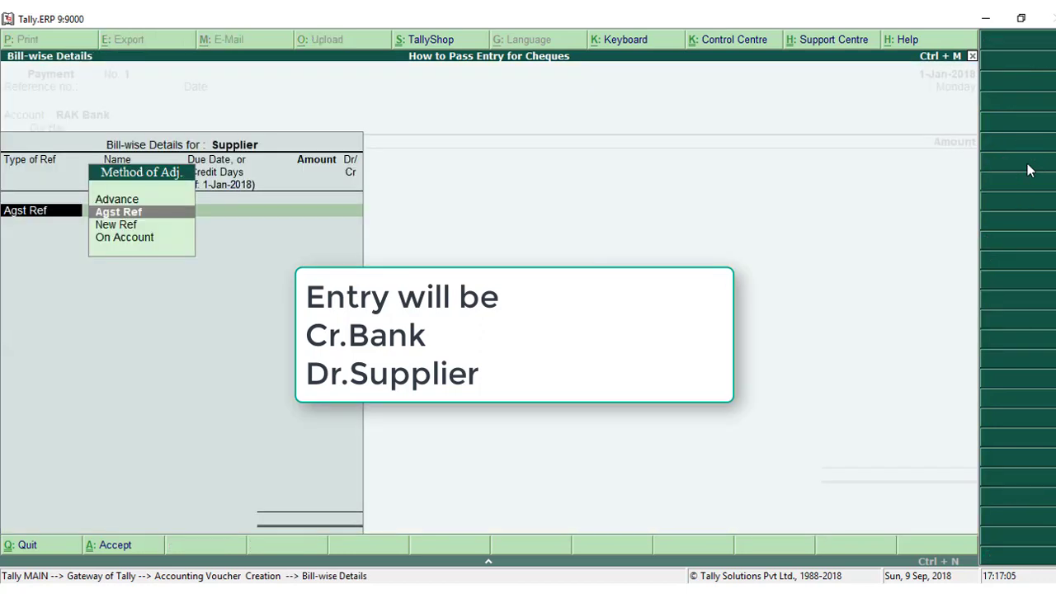
key(Return)
key(Return)
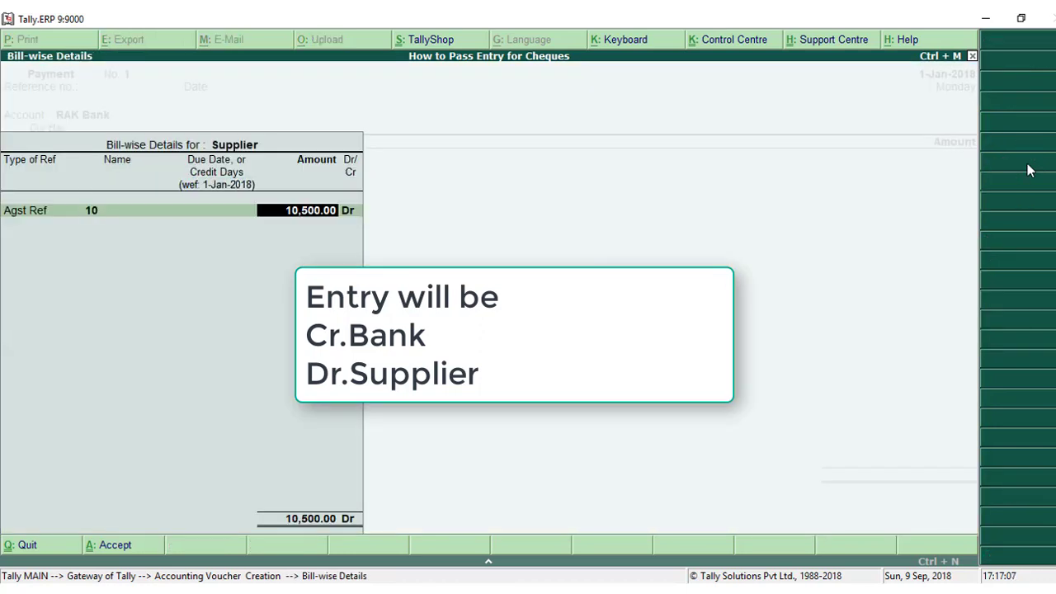
key(Return)
key(Return)
key(Return)
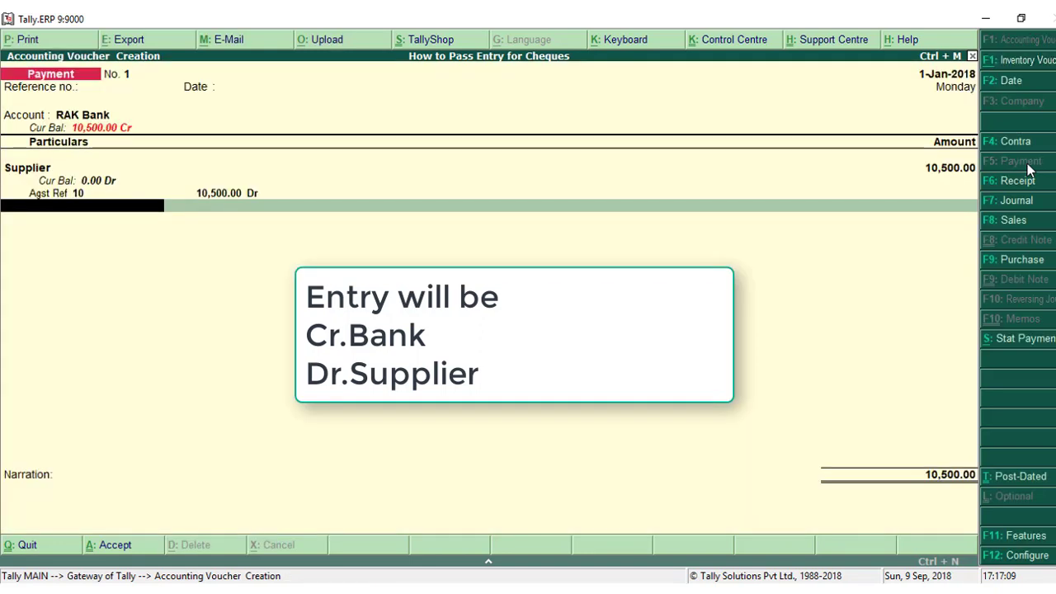
Allocate the 10,500.00 as a RAK Bank cheque dated 1-Jan-2018, save the payment voucher without narration and leave voucher entry.
key(Return)
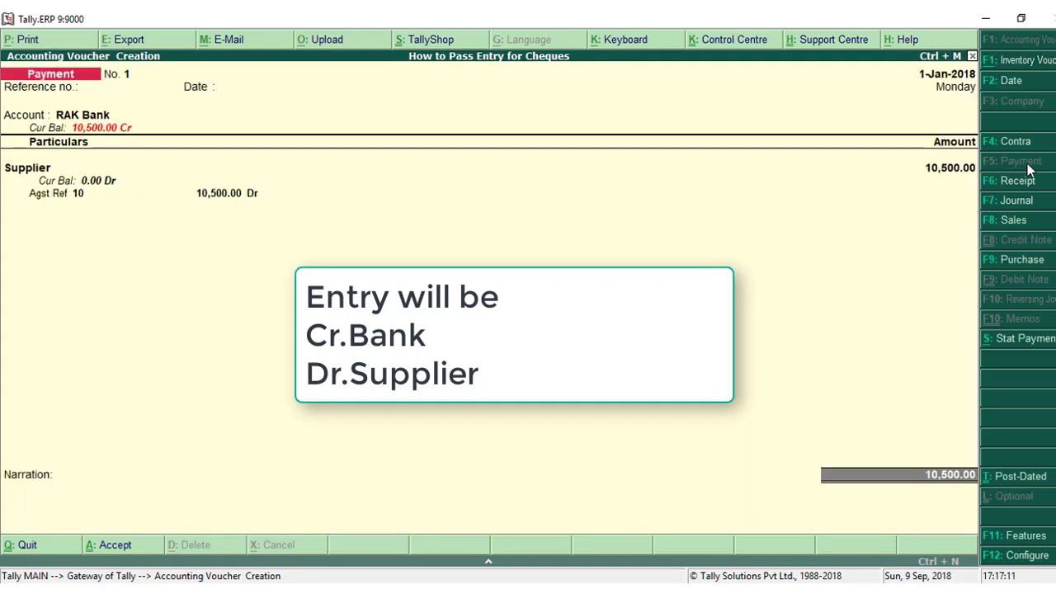
key(Return)
key(Return)
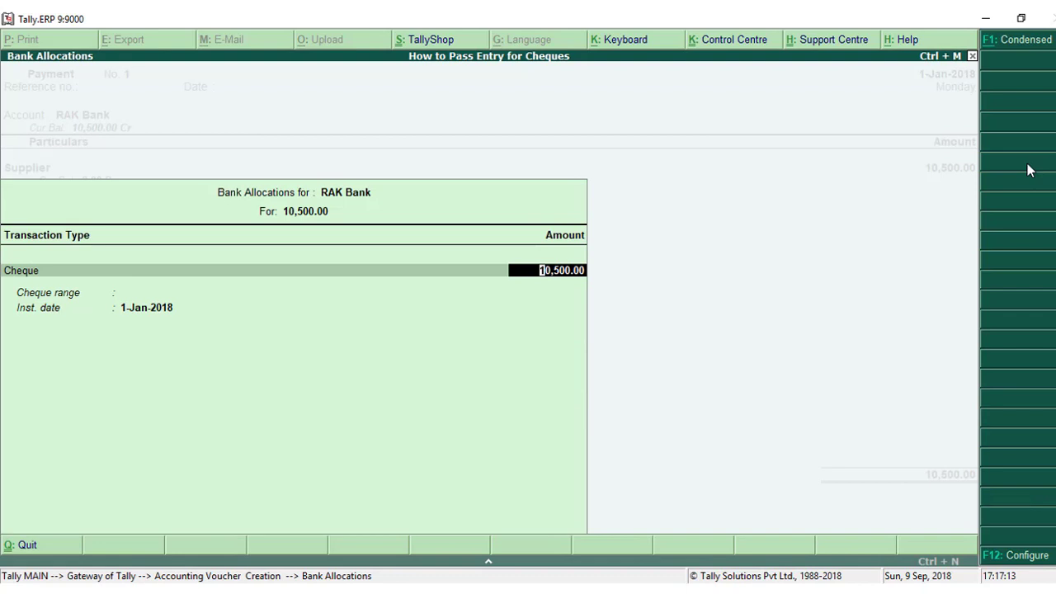
key(Return)
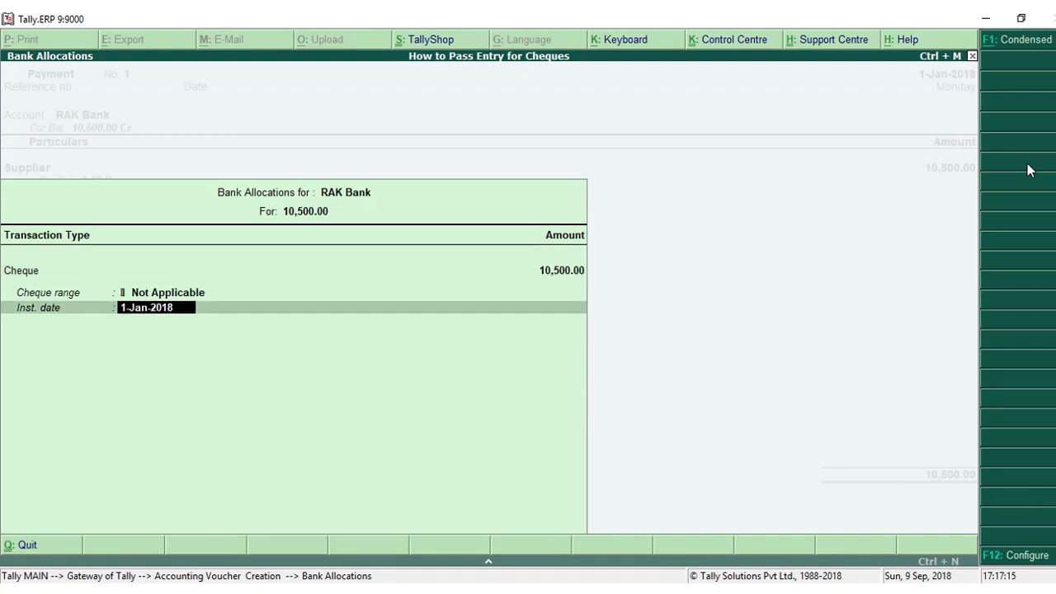
key(Return)
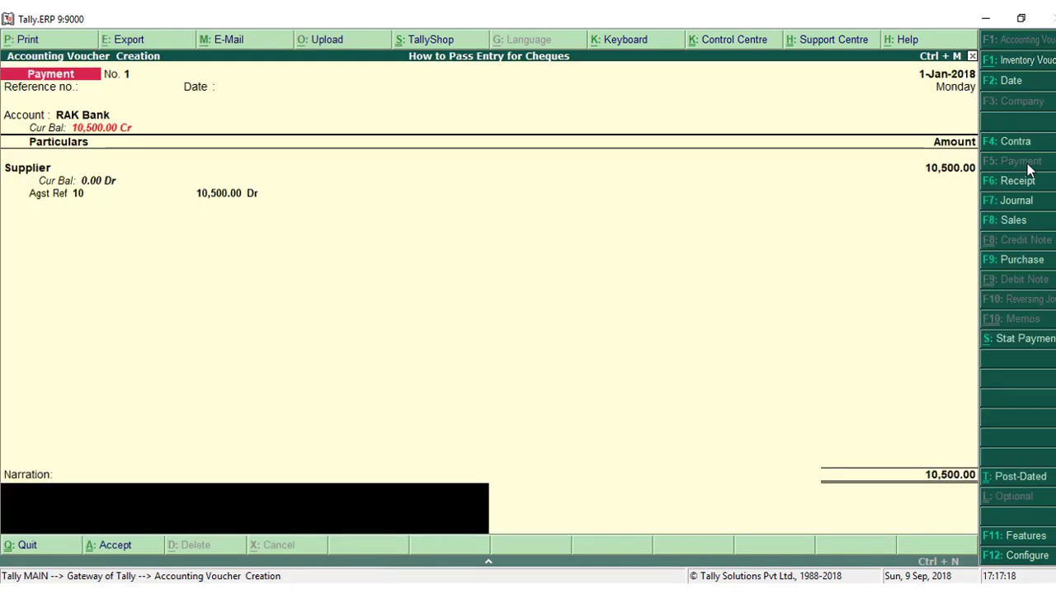
key(Return)
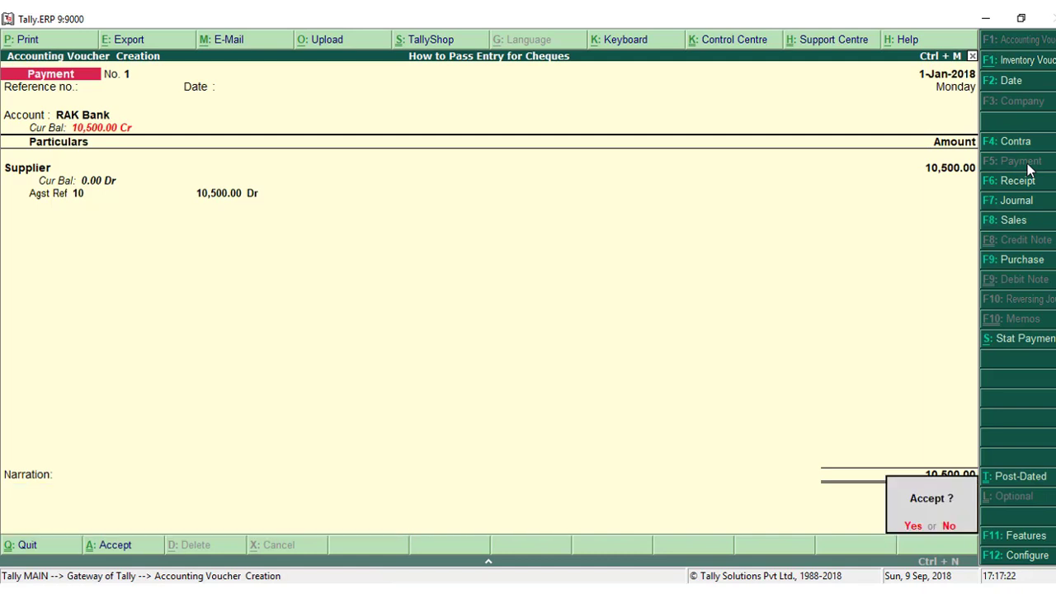
key(y)
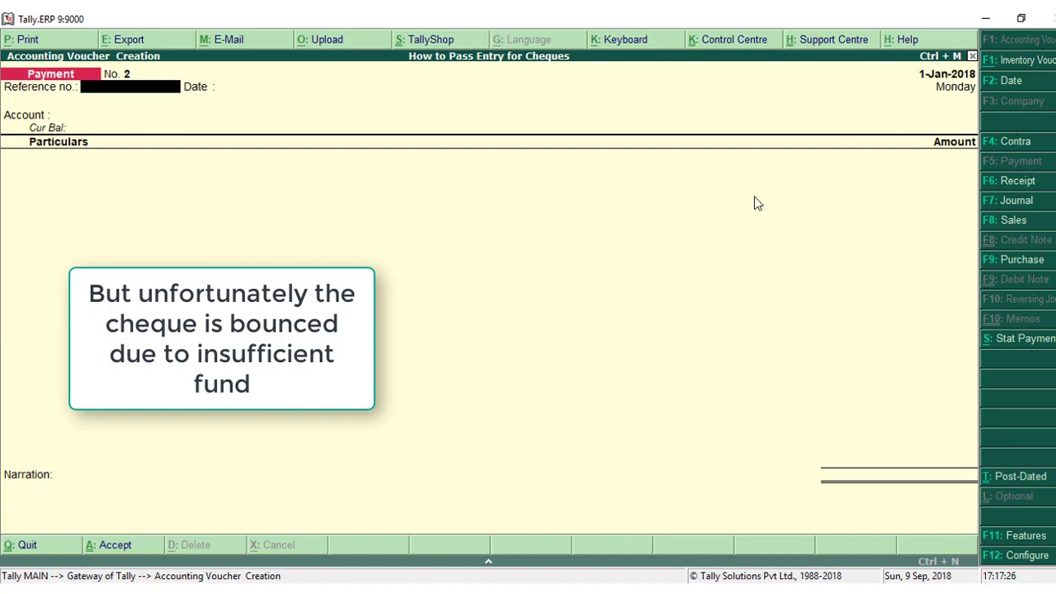
key(Escape)
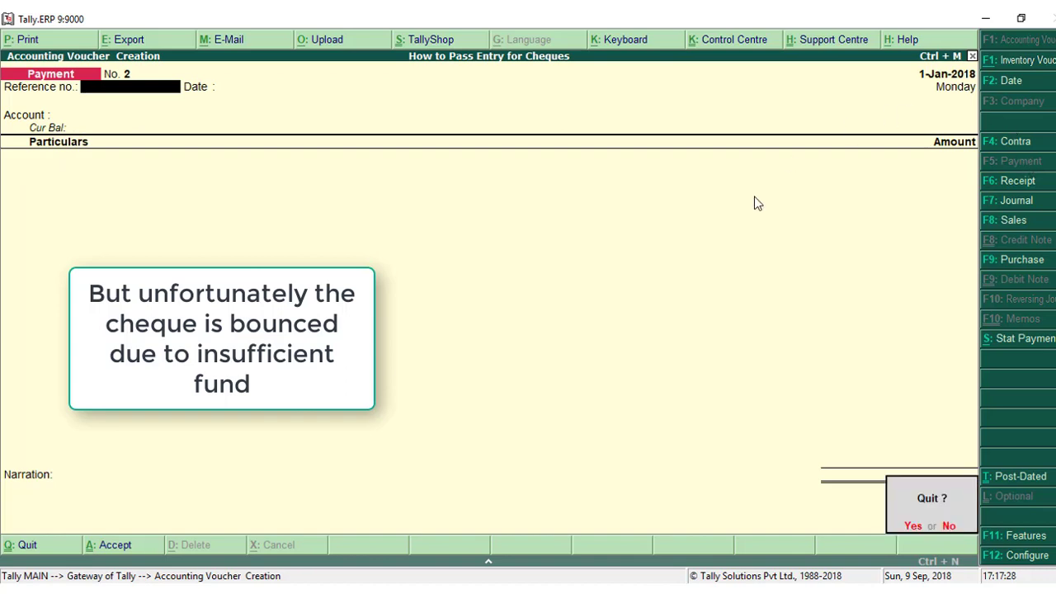
key(y)
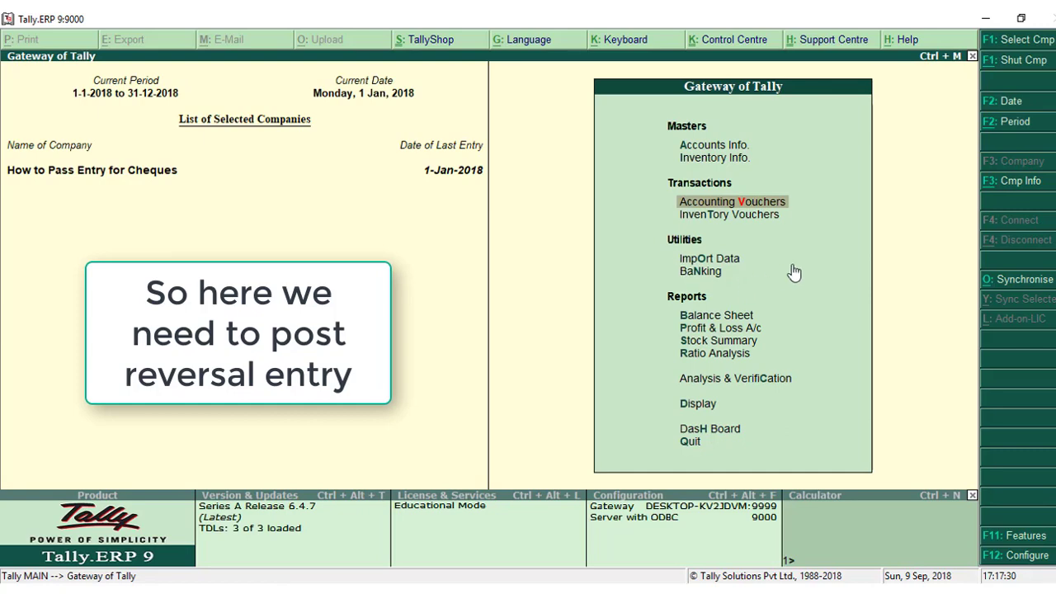
Start creating a voucher type named Cheque Return Voucher, without an alias.
click(729, 150)
key(Return)
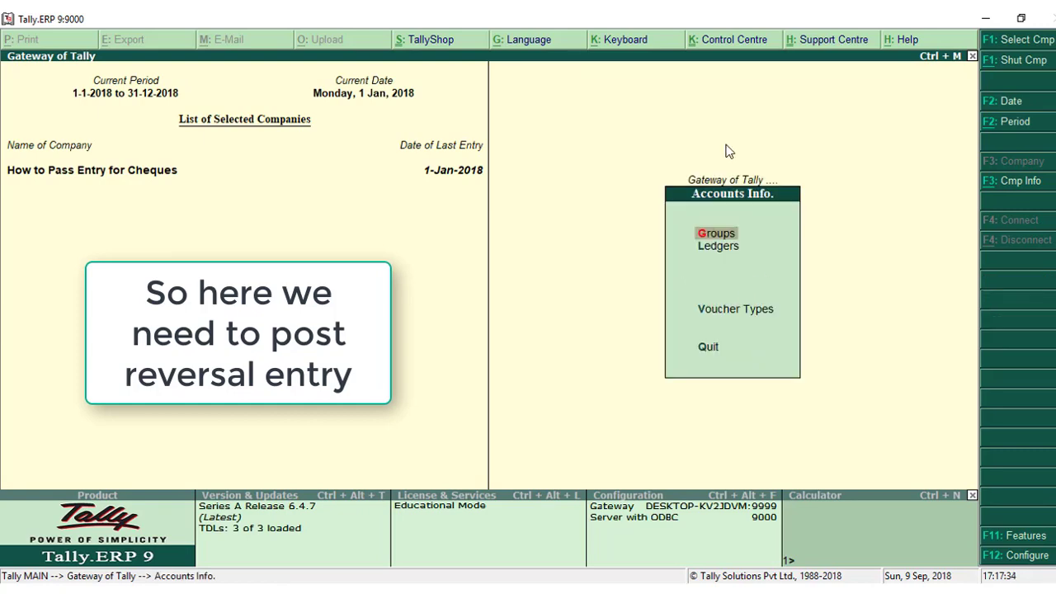
key(Down)
key(Down)
key(Return)
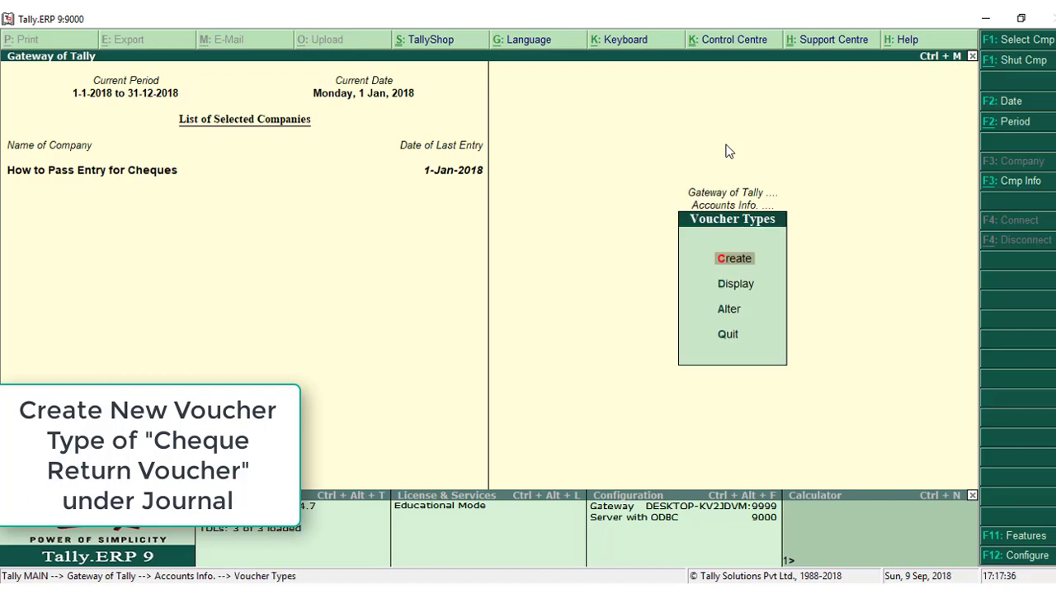
key(Return)
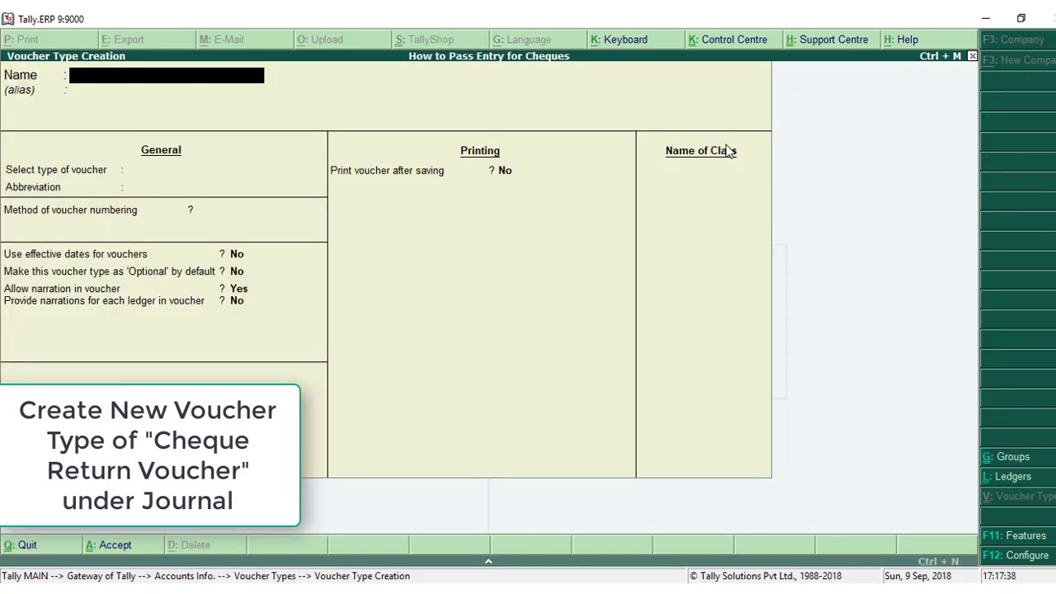
text(Cheque Return)
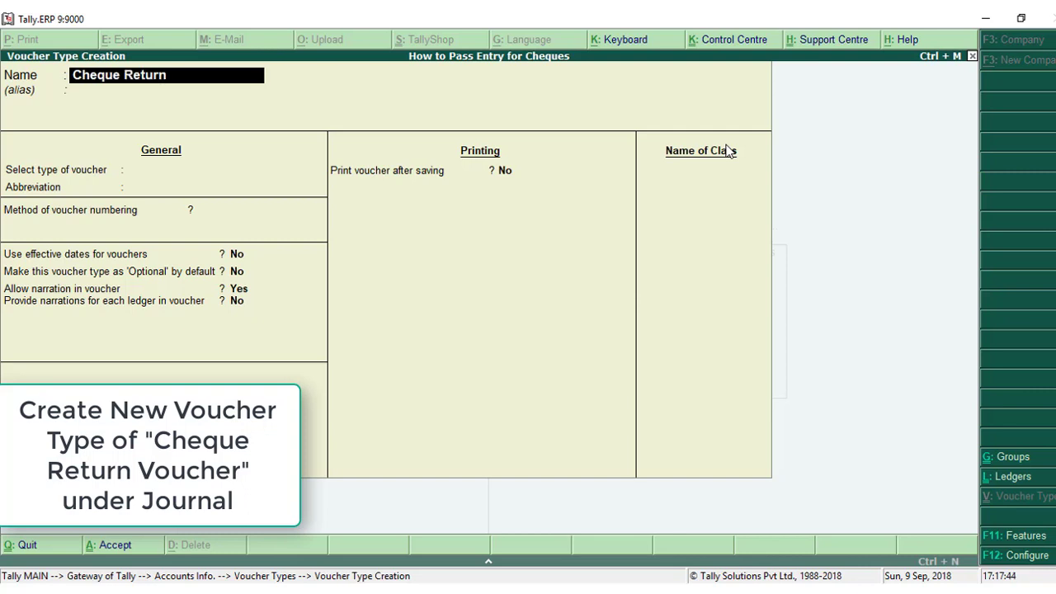
text( Voucher)
key(Return)
key(Return)
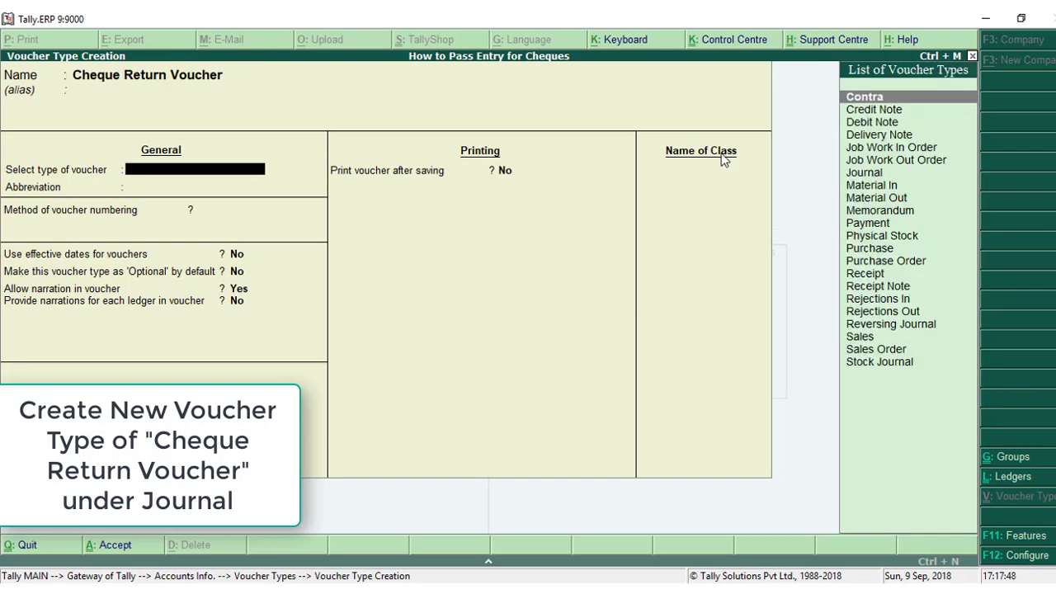
Base the new voucher type on Journal with automatic numbering and default settings, save it and return to the Gateway of Tally.
click(866, 174)
key(Return)
key(Return)
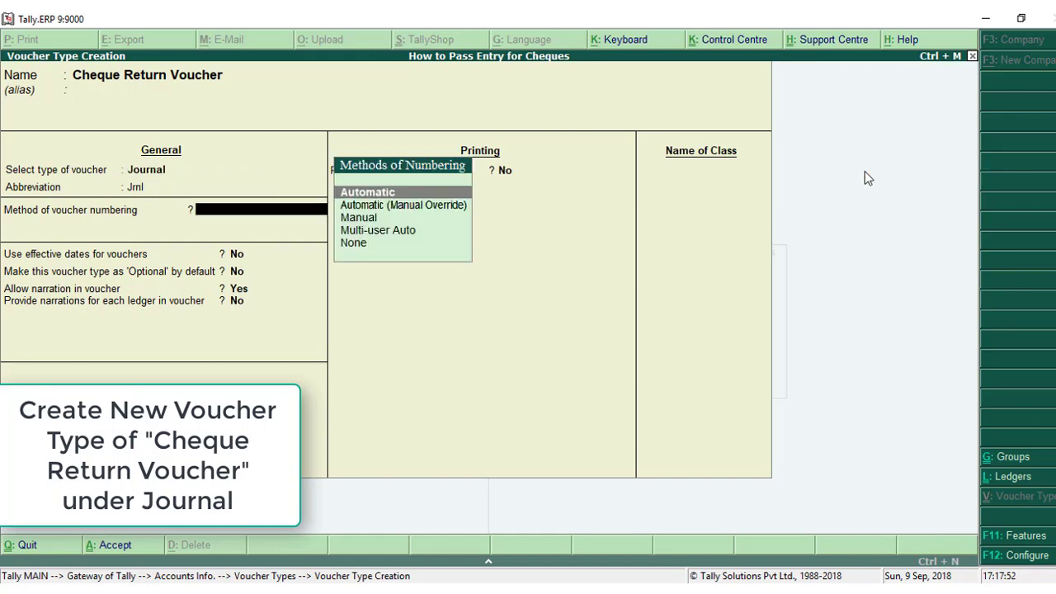
key(Return)
key(Return)
key(Return)
key(Return)
key(Return)
key(Return)
key(Return)
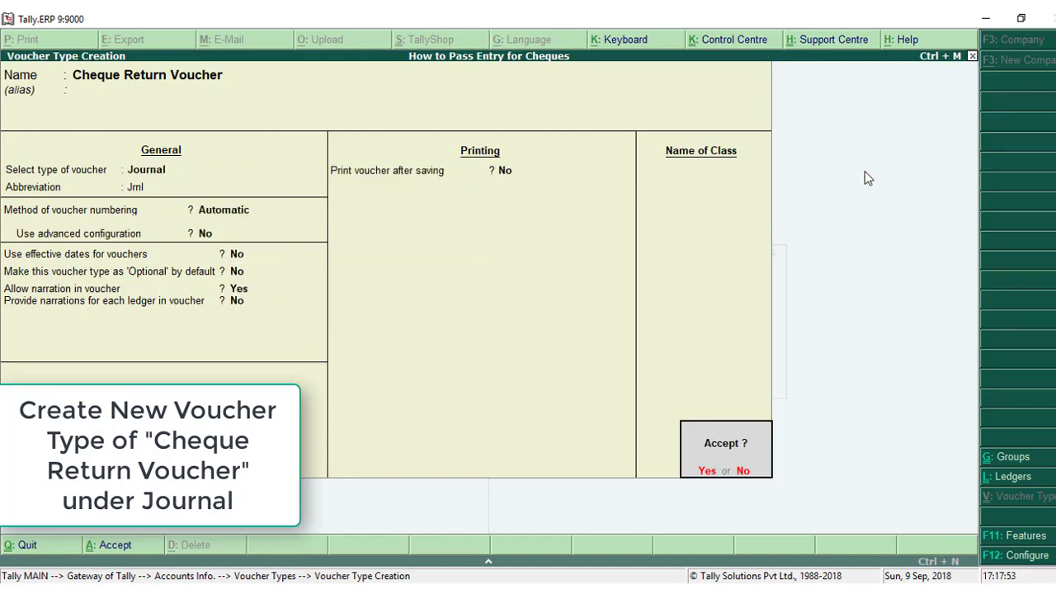
key(Return)
key(Escape)
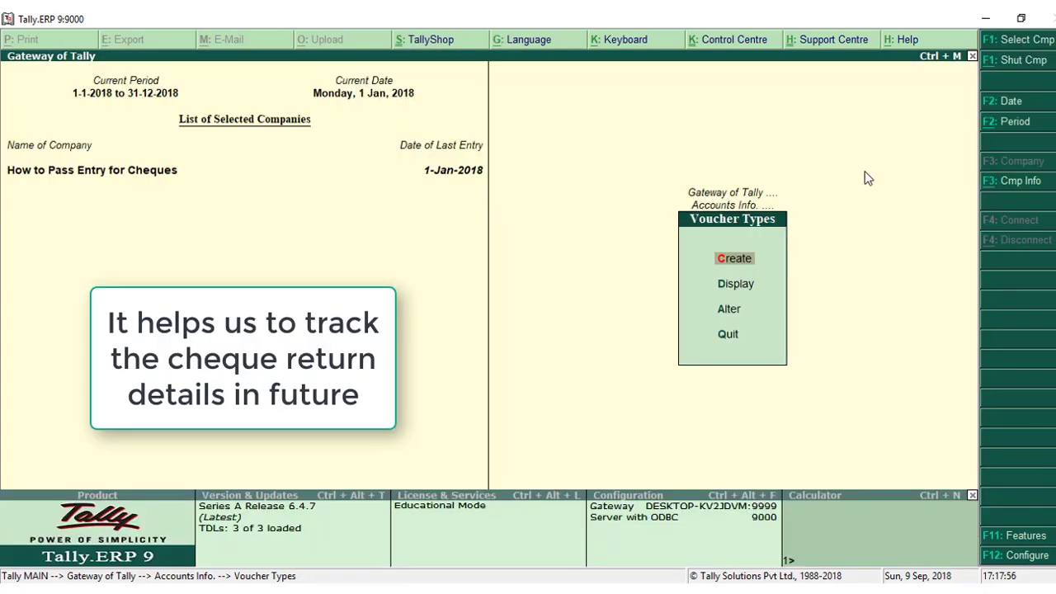
key(Escape)
key(Escape)
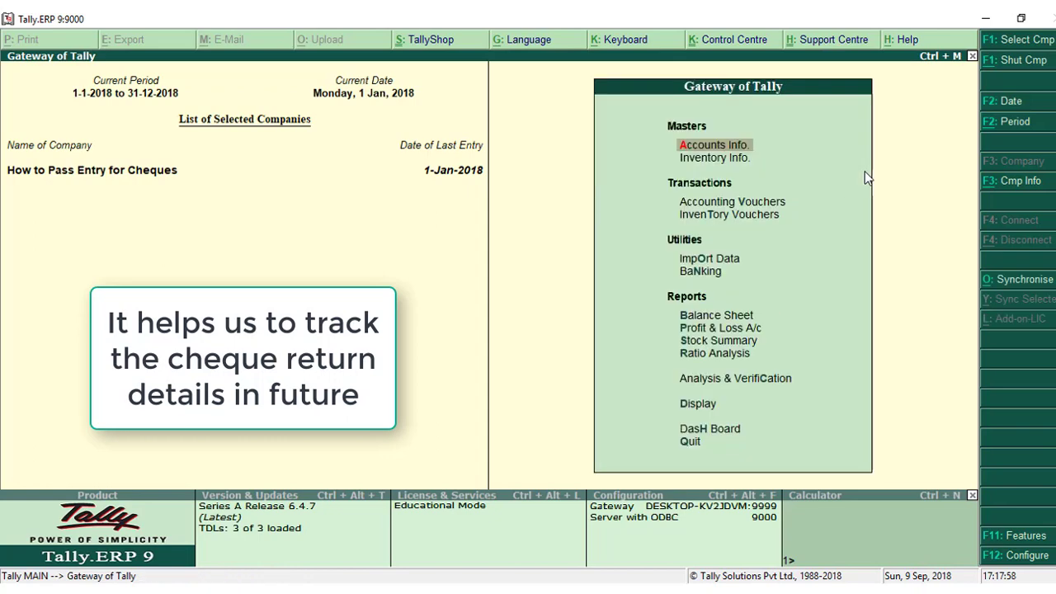
Open accounting voucher entry and switch the voucher type to Cheque Return Voucher.
key(Down)
key(Down)
key(Return)
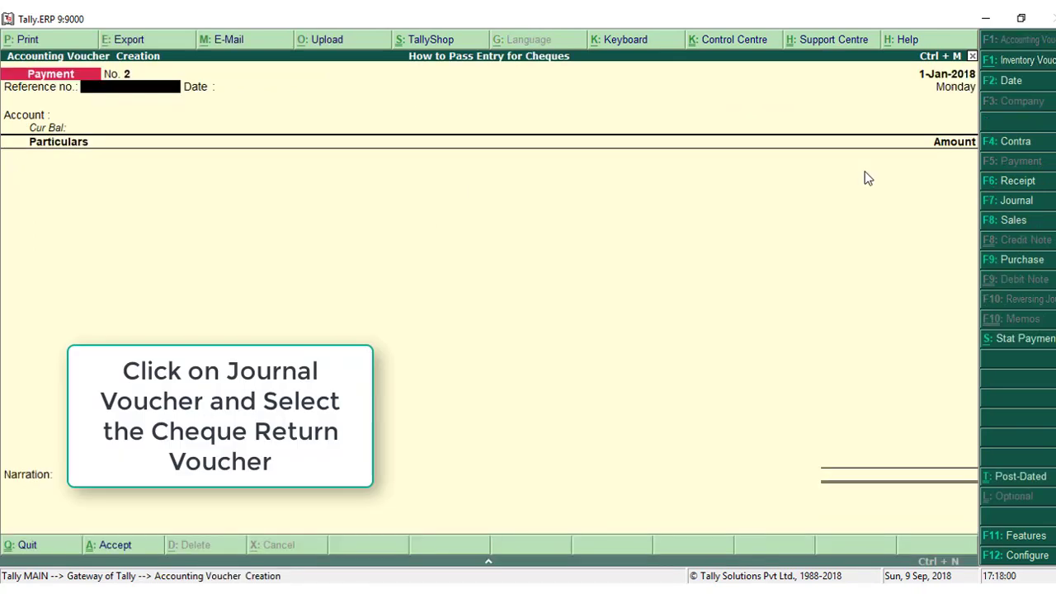
click(1043, 208)
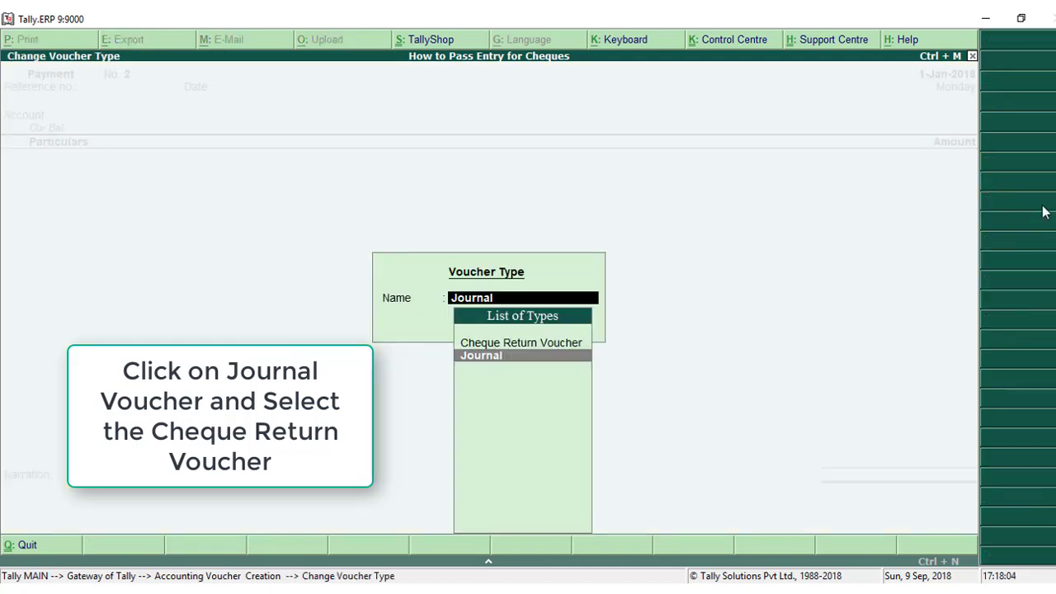
key(Up)
key(Return)
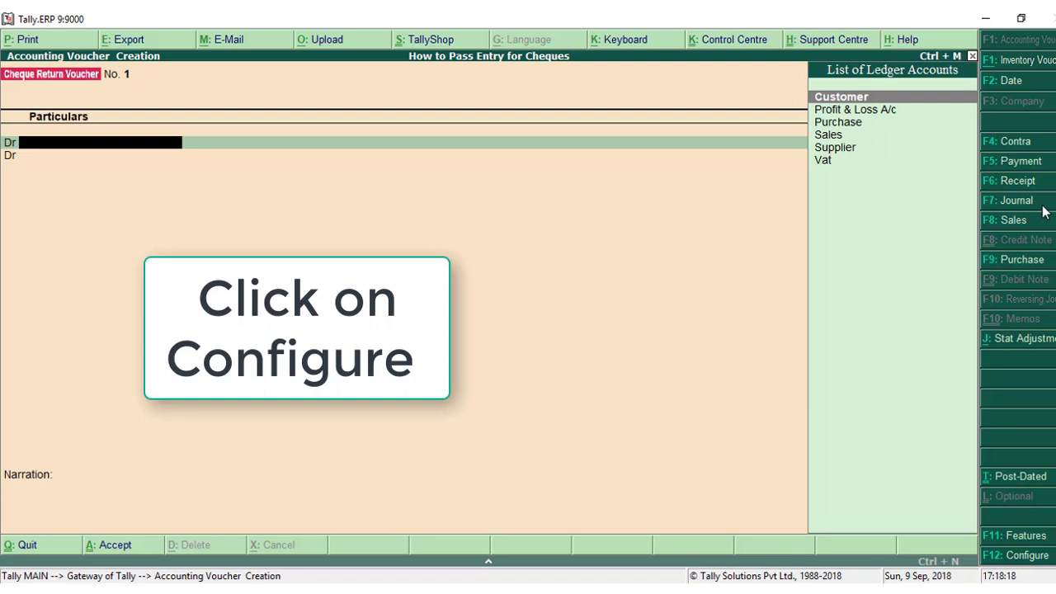
key(Down)
key(Down)
key(Down)
key(Down)
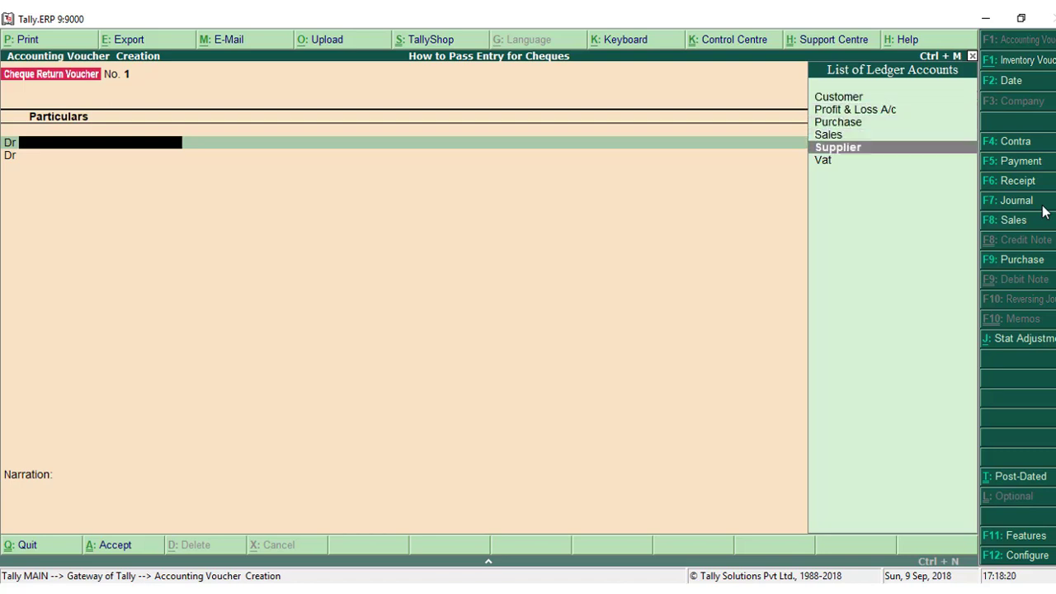
key(Up)
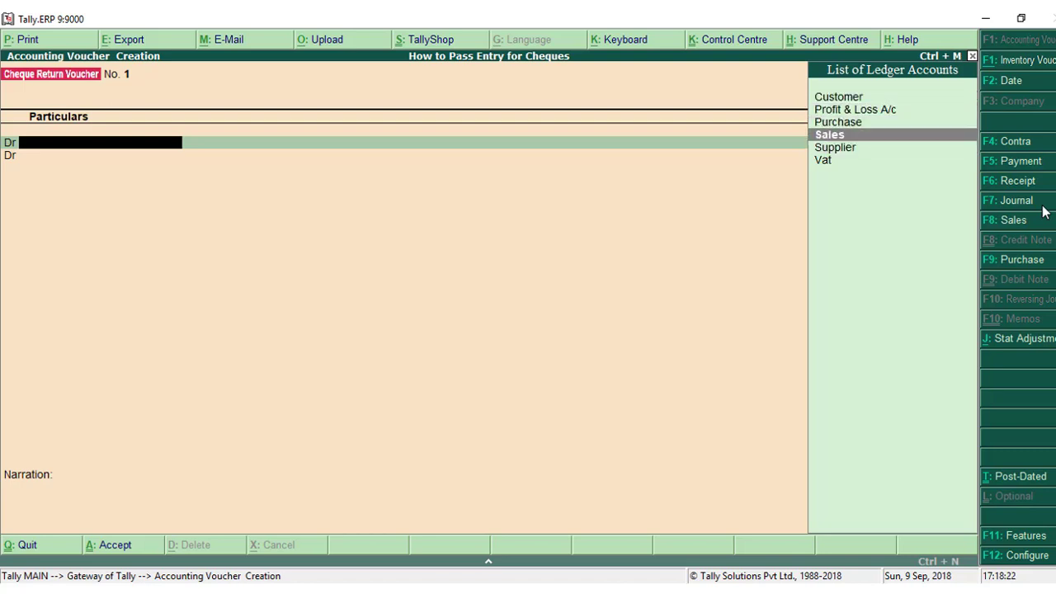
Enable cash accounts in journal vouchers and the display of bank allocation details in the voucher configuration, keeping the other settings.
click(1015, 556)
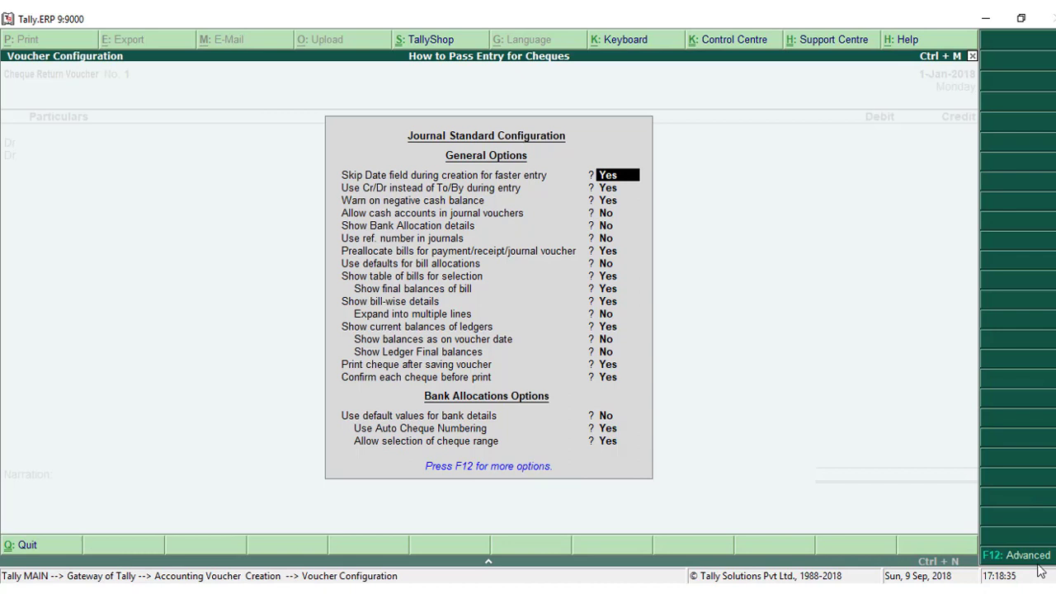
key(Return)
key(Return)
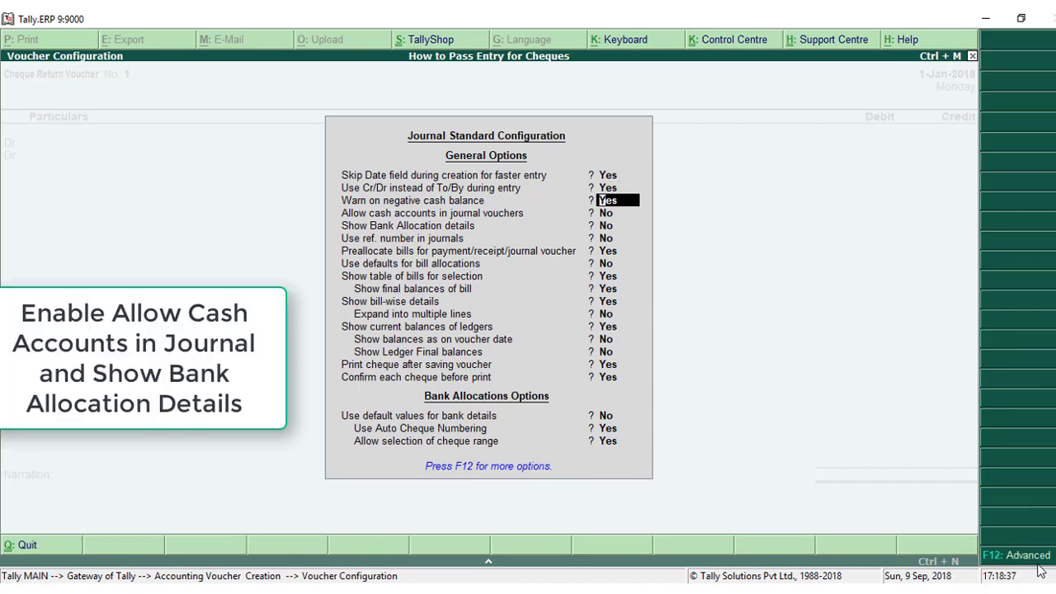
key(Return)
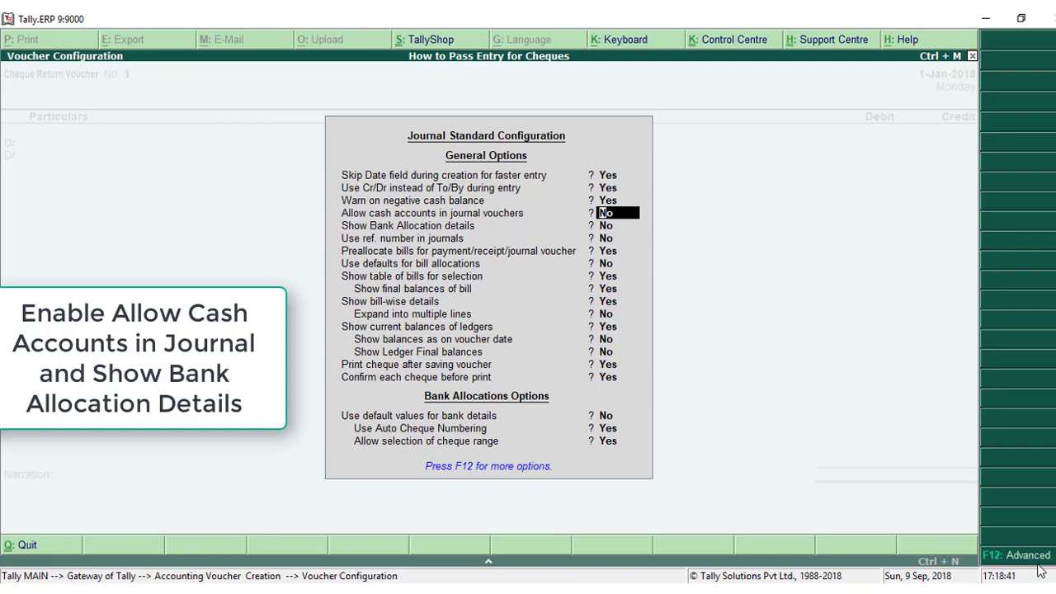
text(y)
key(Return)
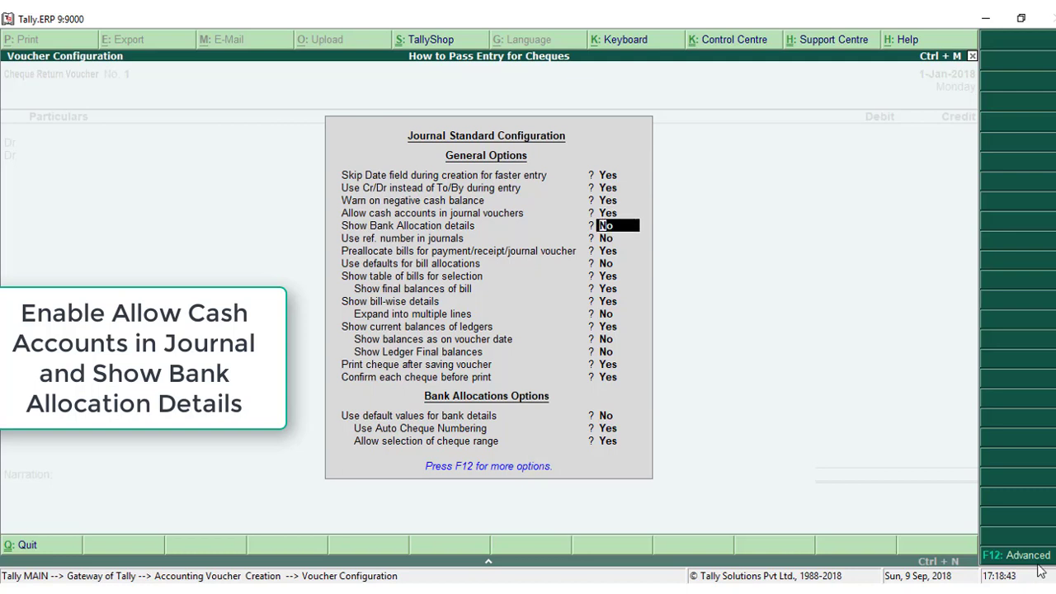
text(y)
key(Return)
key(Return)
key(Return)
key(Return)
key(Return)
key(Return)
key(Return)
key(Return)
key(Return)
key(Return)
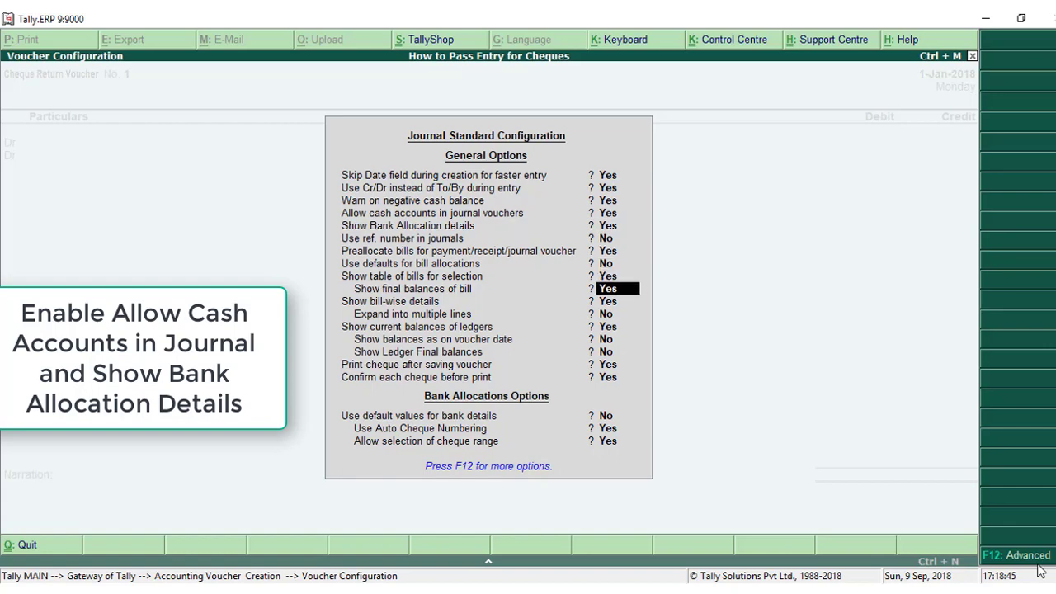
key(Return)
key(Return)
key(Return)
key(Return)
key(Return)
key(Return)
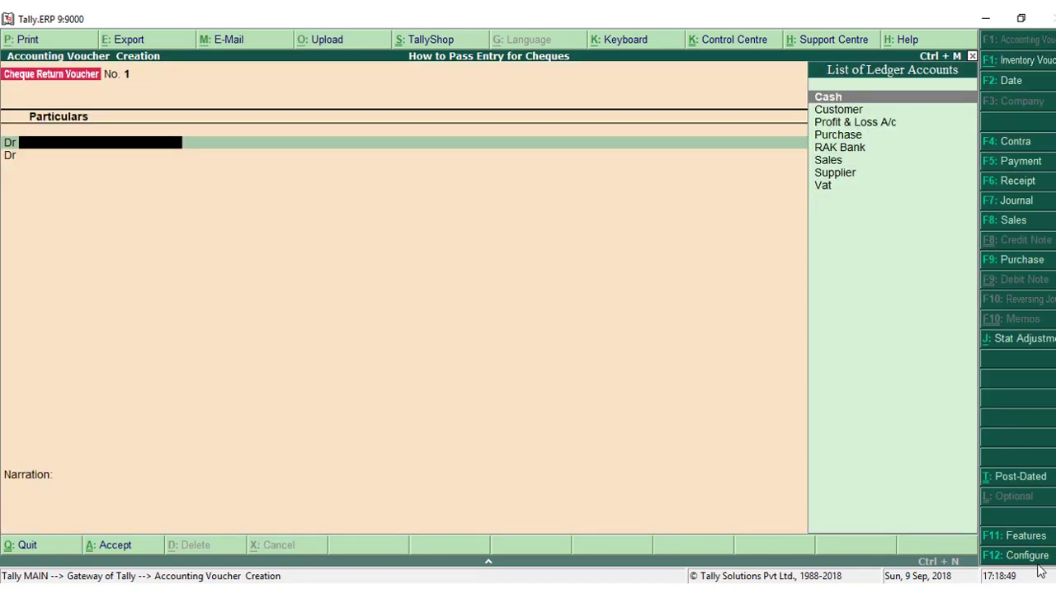
Debit RAK Bank 10,500.00 in the cheque return voucher.
key(Down)
key(Down)
key(Down)
key(Down)
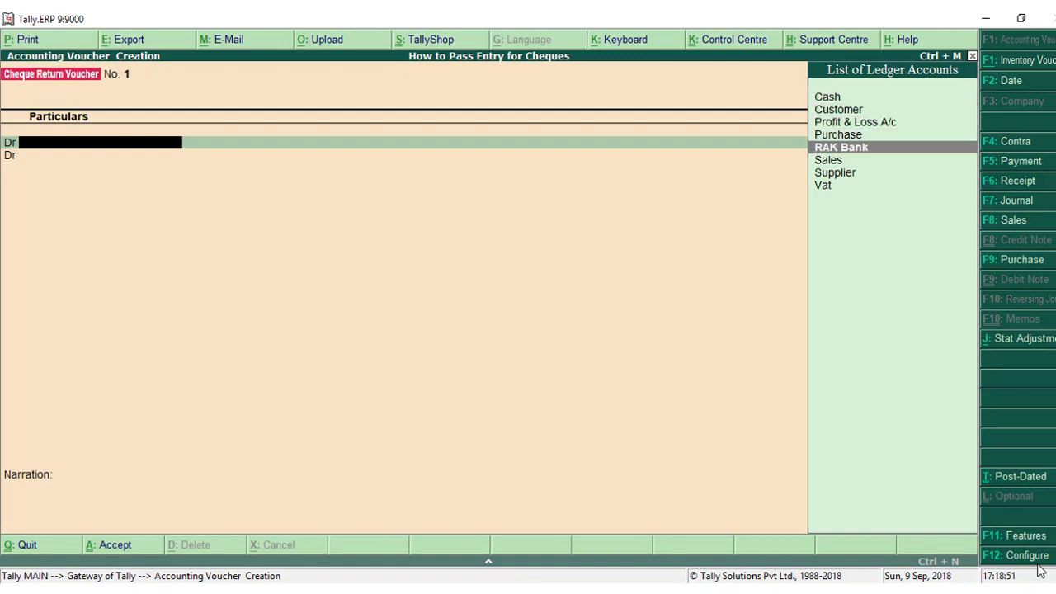
key(Return)
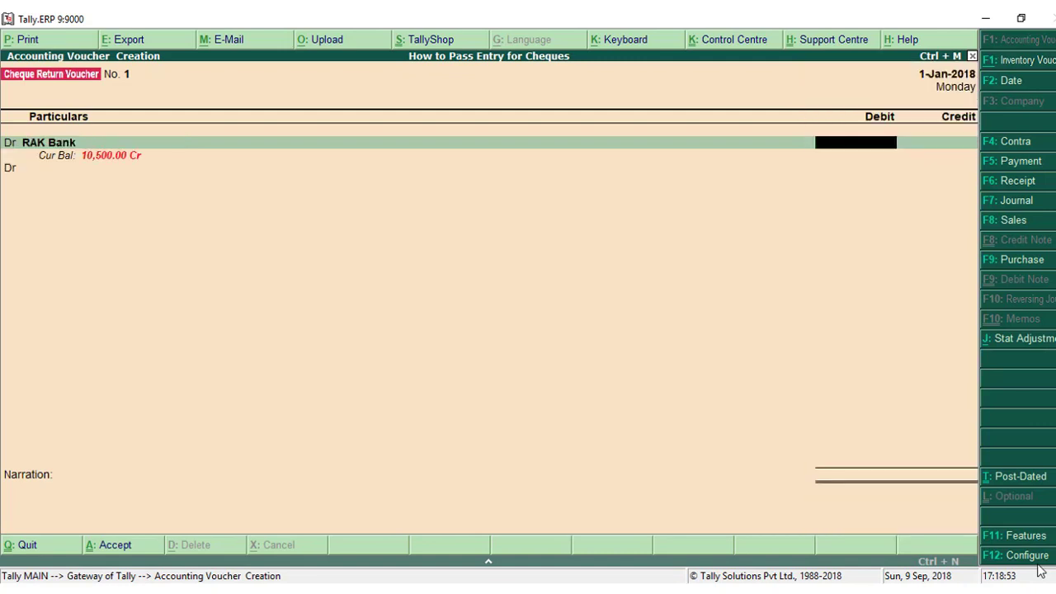
text(10500)
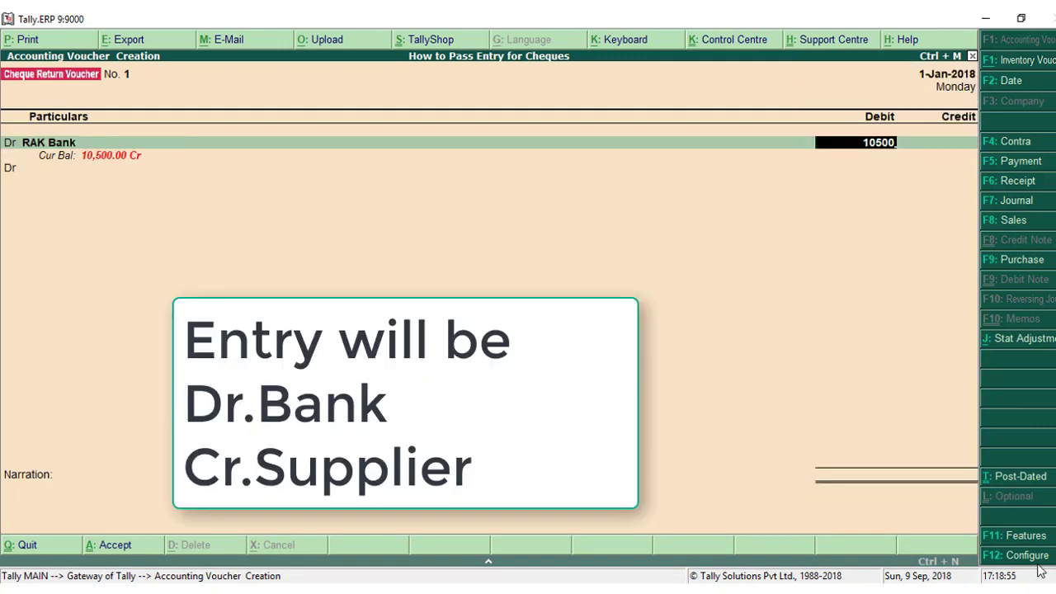
key(Return)
Allocate the RAK Bank amount as Cheque/DD dated 1-Jan-2018, specifying NBD as the bank name.
key(Return)
key(Return)
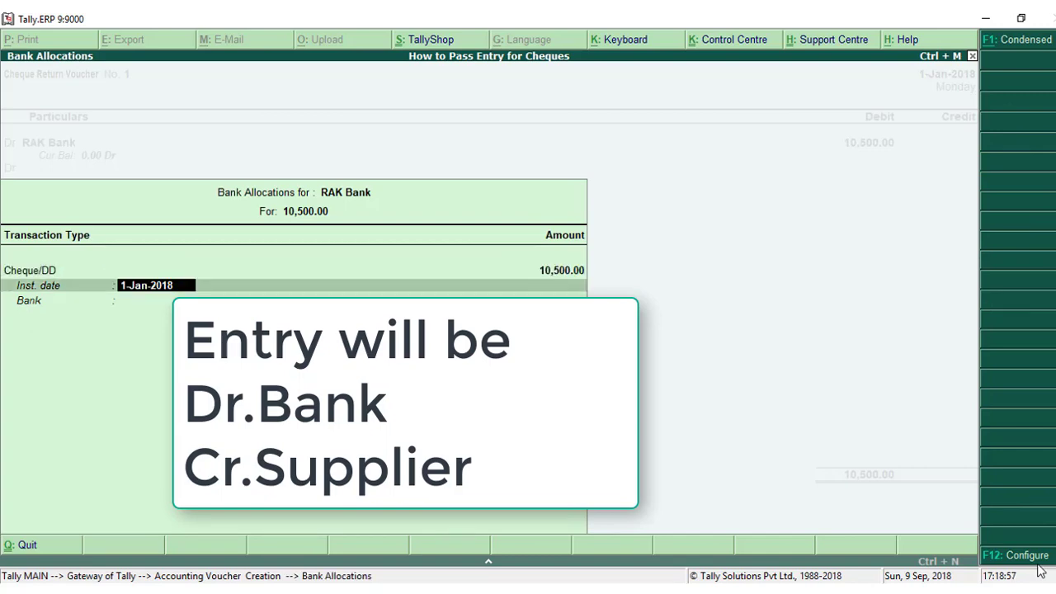
key(Return)
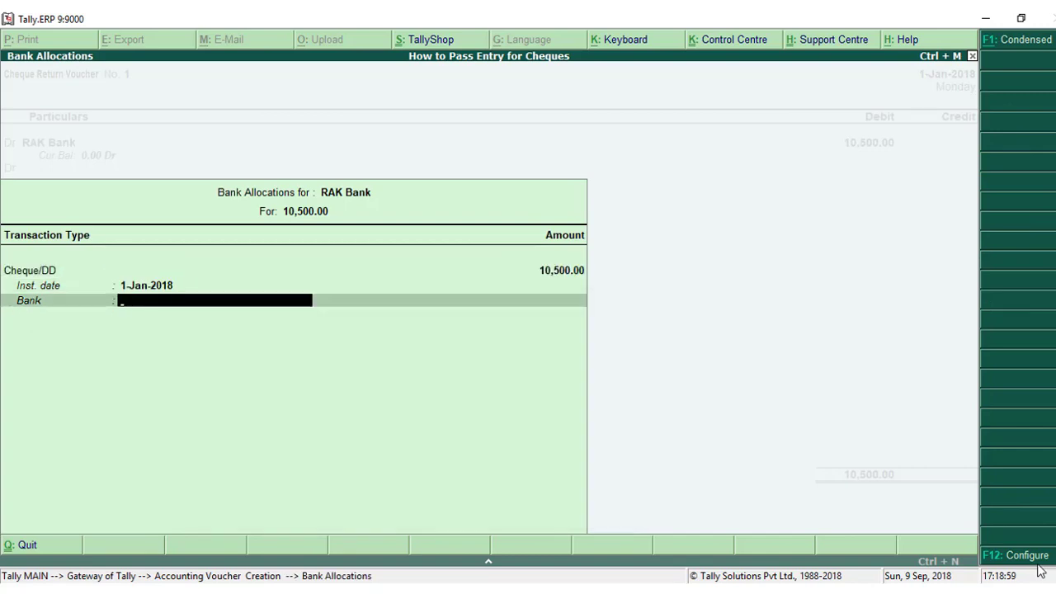
text(R)
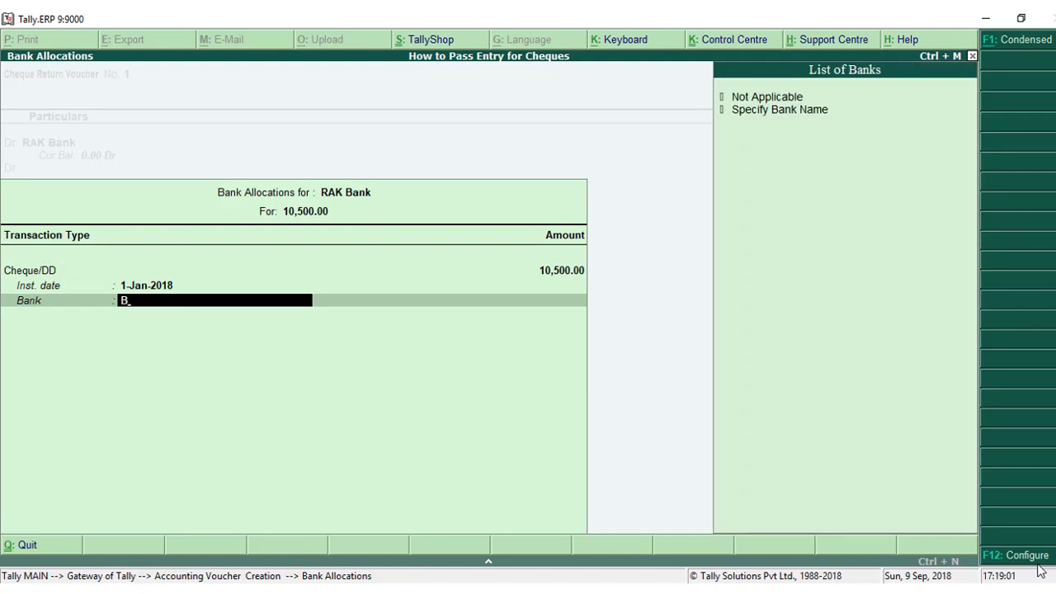
key(BackSpace)
key(BackSpace)
key(Return)
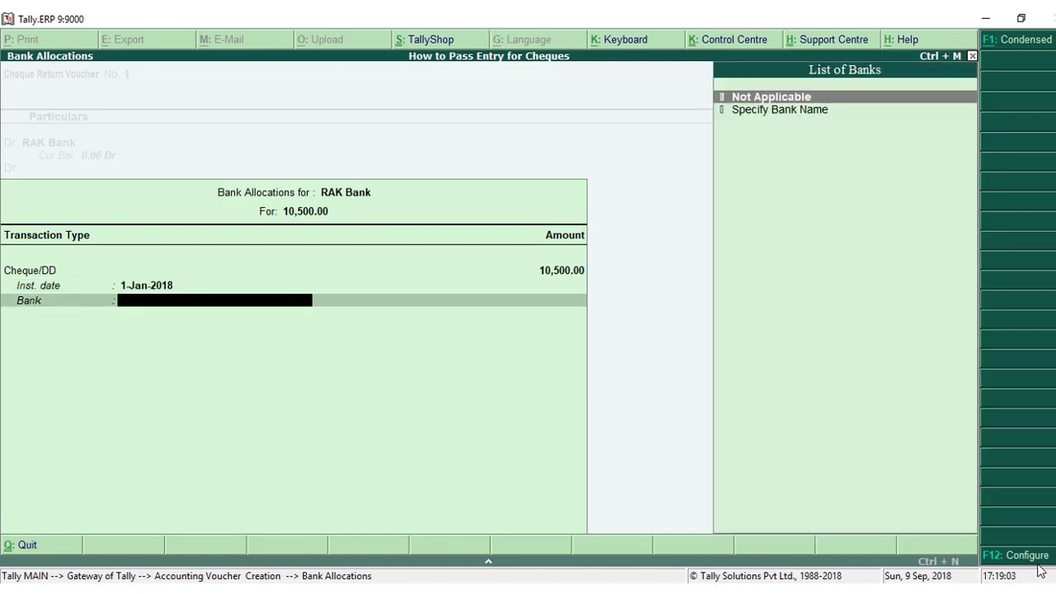
text(N)
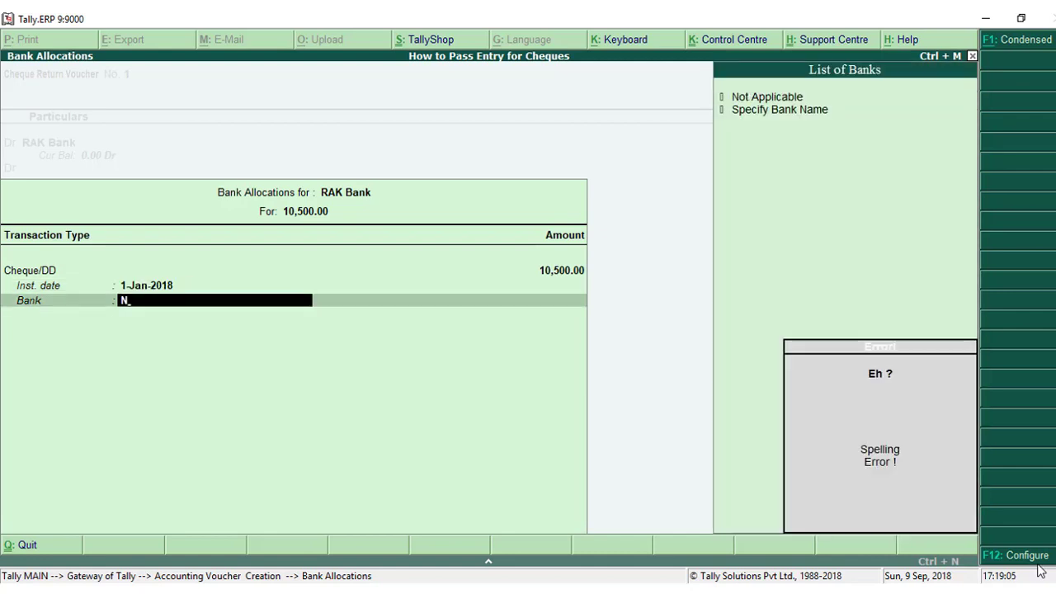
key(Return)
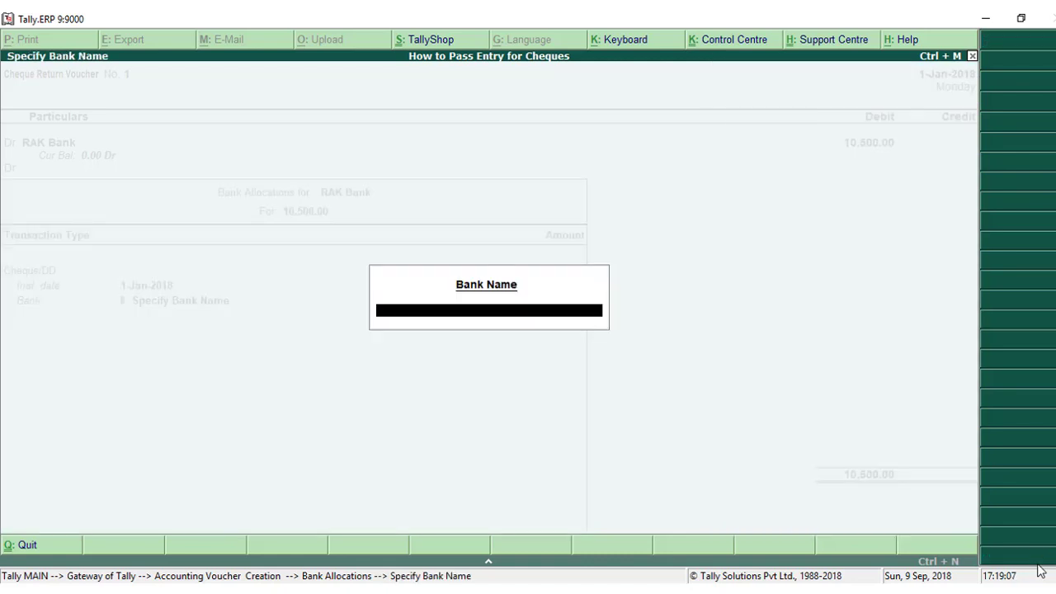
text(NBD)
key(Return)
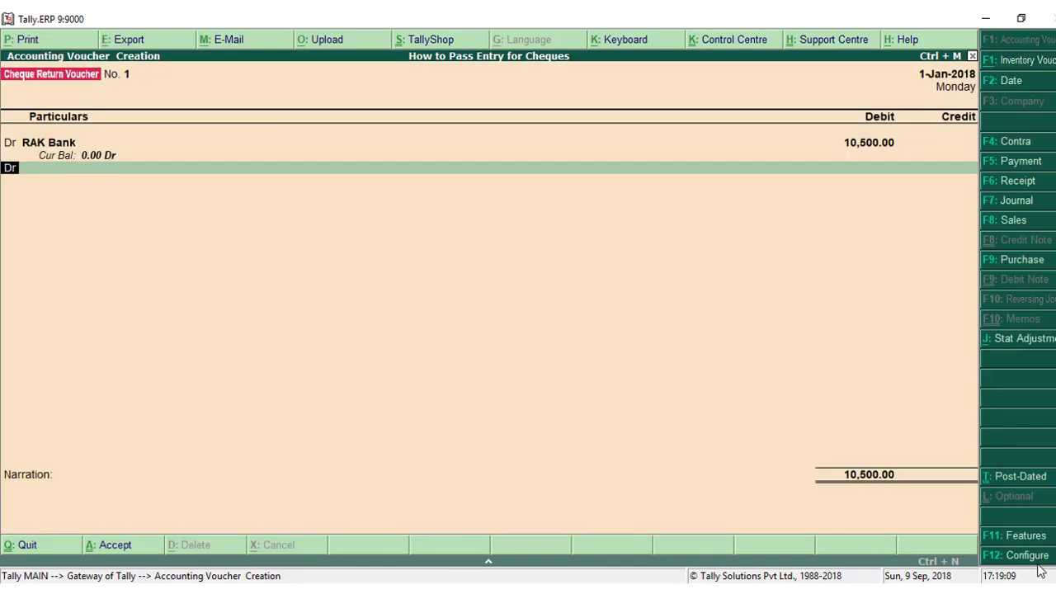
Add a credit line for Supplier with 10,500.00.
key(Return)
key(BackSpace)
text(c)
key(Return)
key(Return)
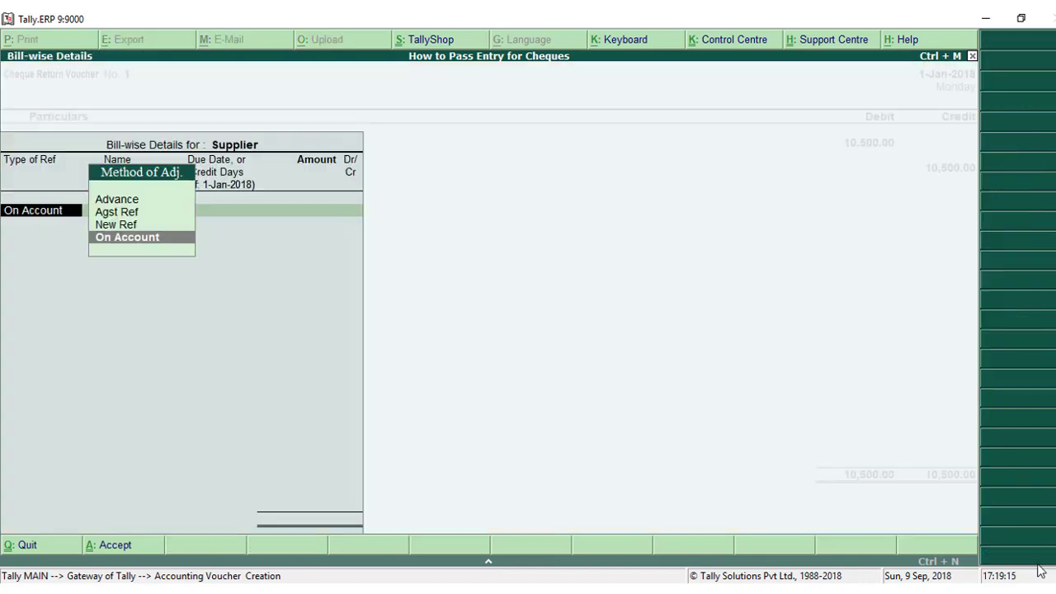
Assign the Supplier credit to a New Ref named Cheque Return/1.
key(Up)
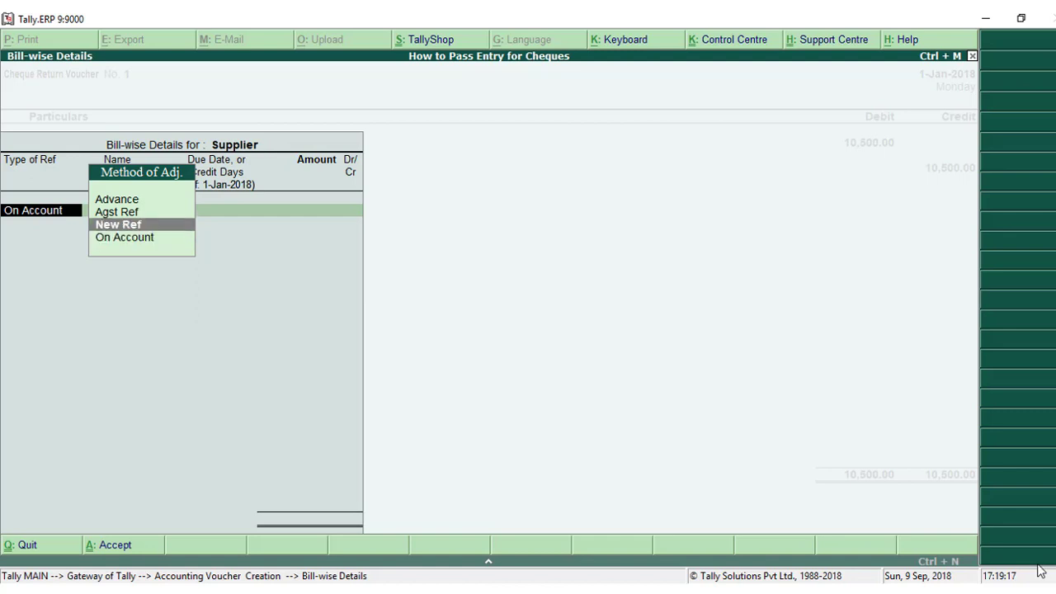
key(Return)
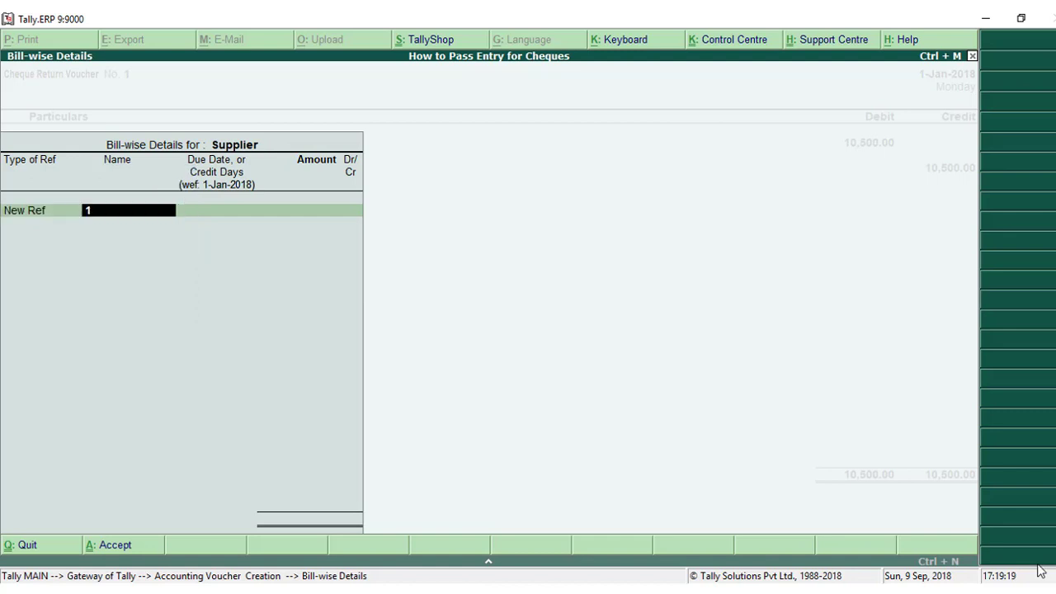
key(BackSpace)
text(Ch)
text(e)
text(uq)
key(BackSpace)
key(BackSpace)
text(que Ret)
text(r)
key(BackSpace)
text(un)
key(BackSpace)
text(rn)
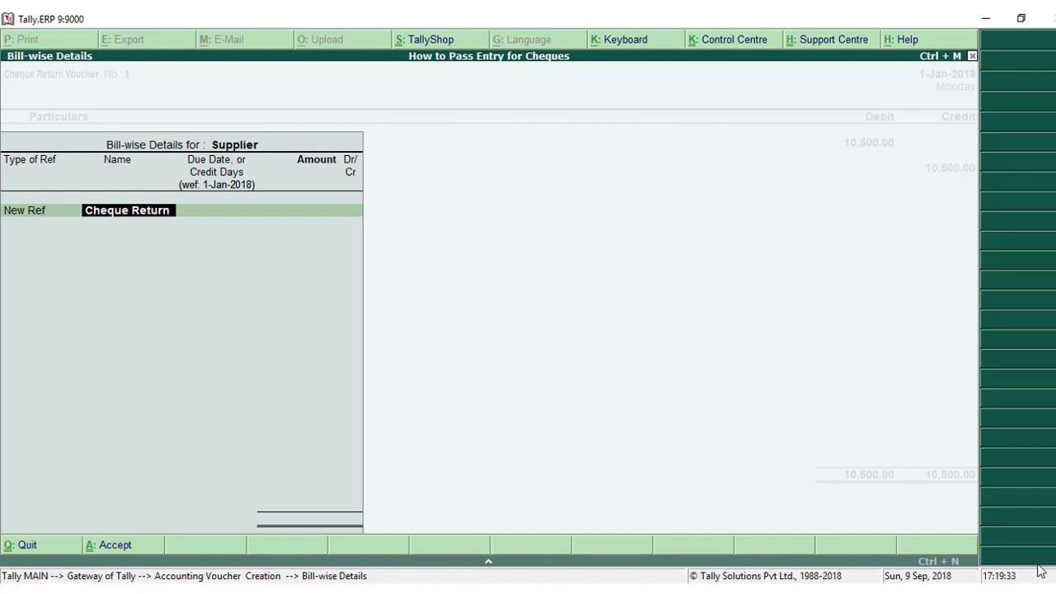
text(/1)
key(Return)
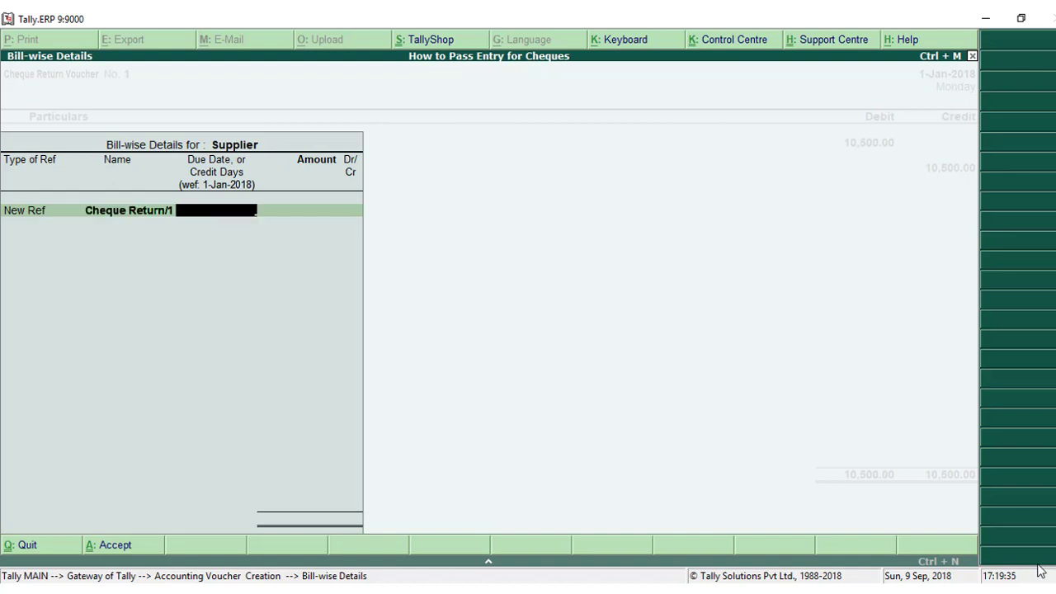
Set the reference amount to 10,500.00 Cr without a due date, save the voucher without narration and leave voucher entry.
key(Return)
text(10500)
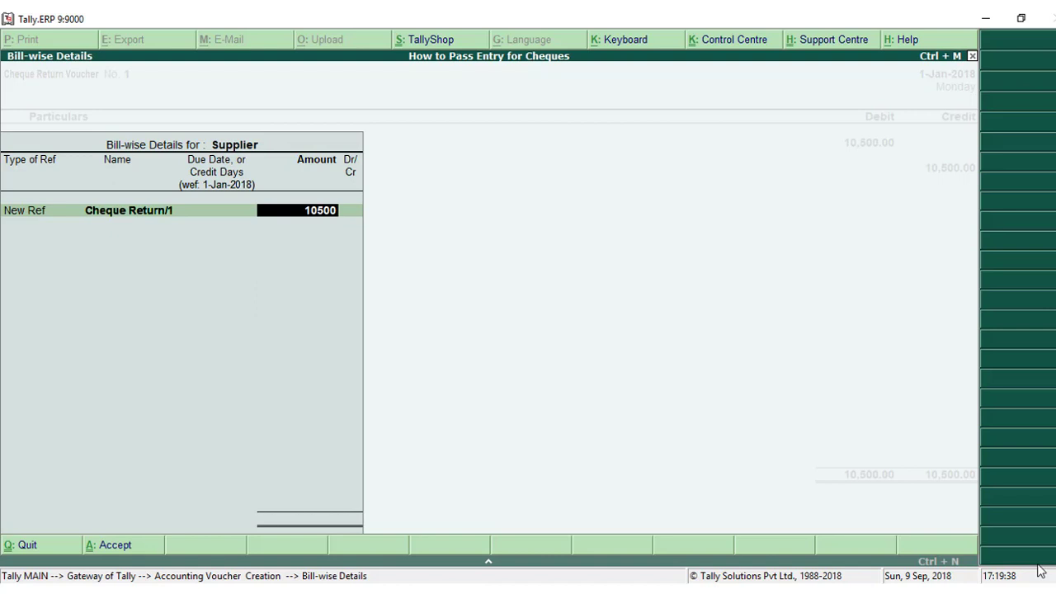
key(Return)
key(Return)
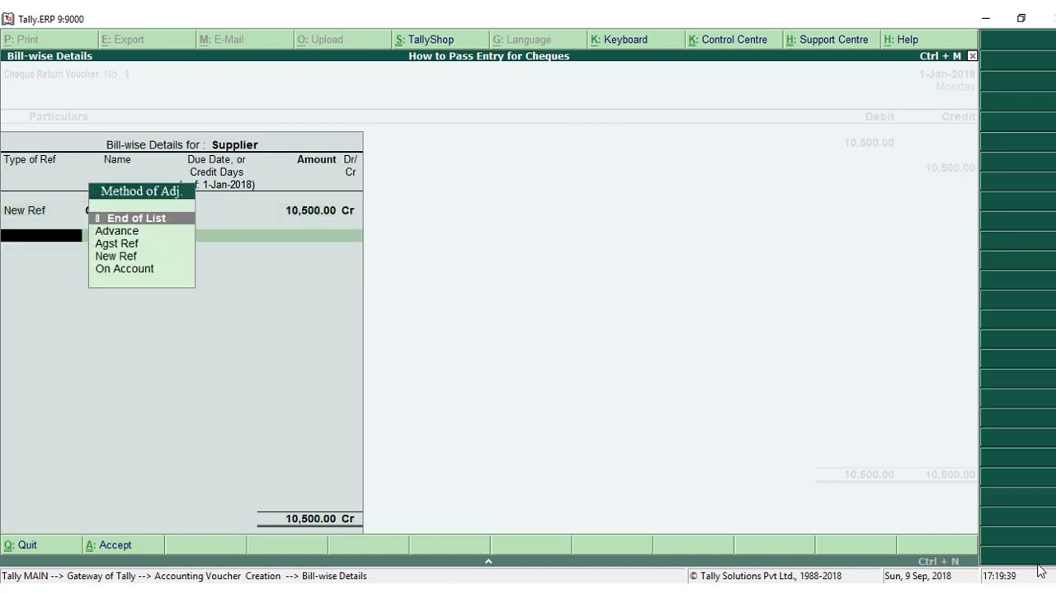
key(Return)
key(Return)
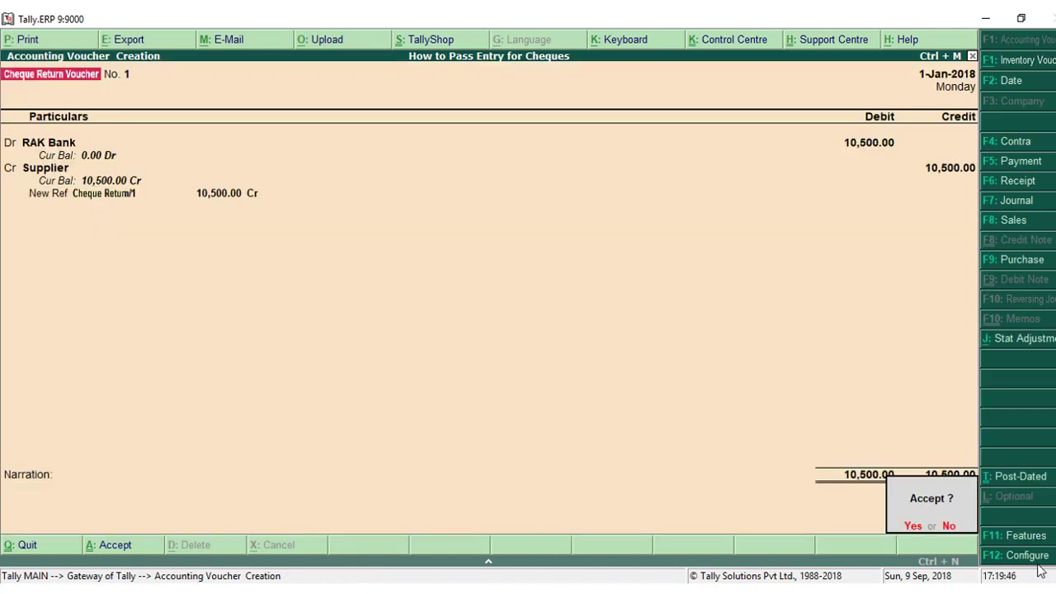
key(Return)
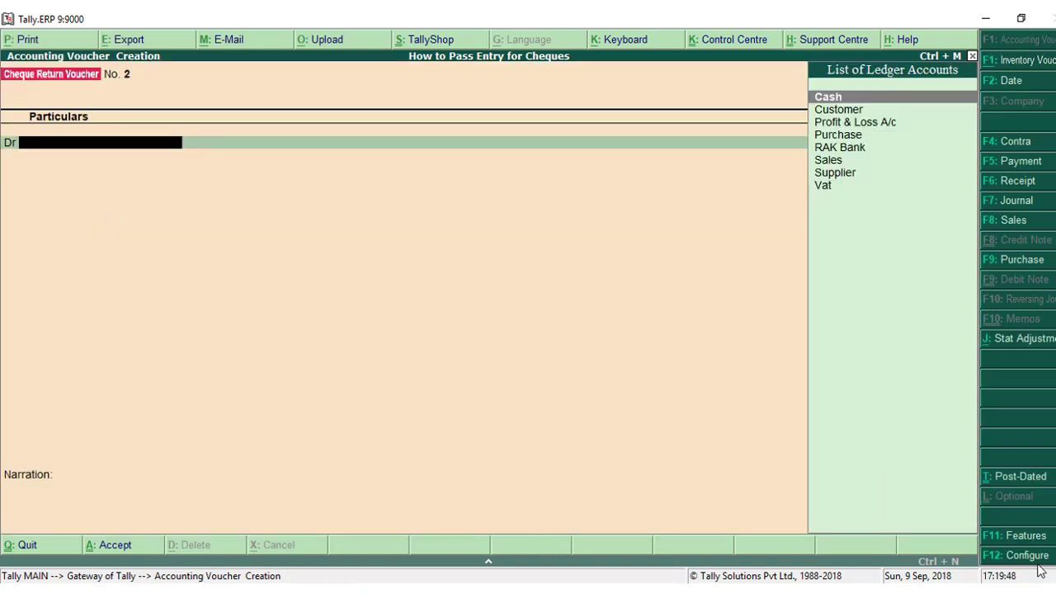
key(Escape)
Open the bank reconciliation for the RAK Bank ledger.
key(Down)
key(Down)
key(Down)
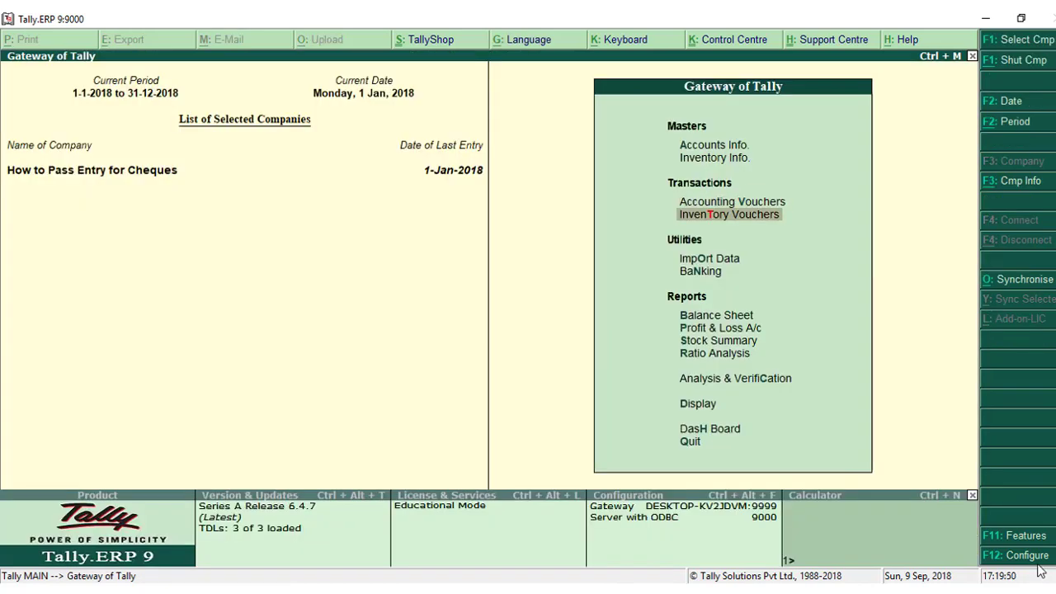
key(Return)
key(Down)
key(Down)
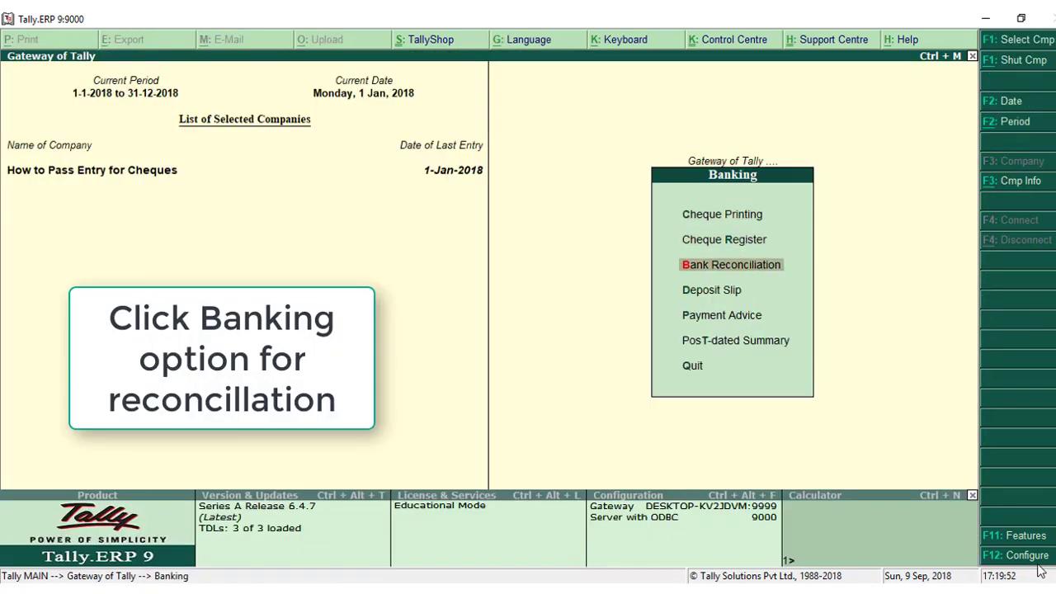
key(Down)
key(Up)
key(Return)
key(Return)
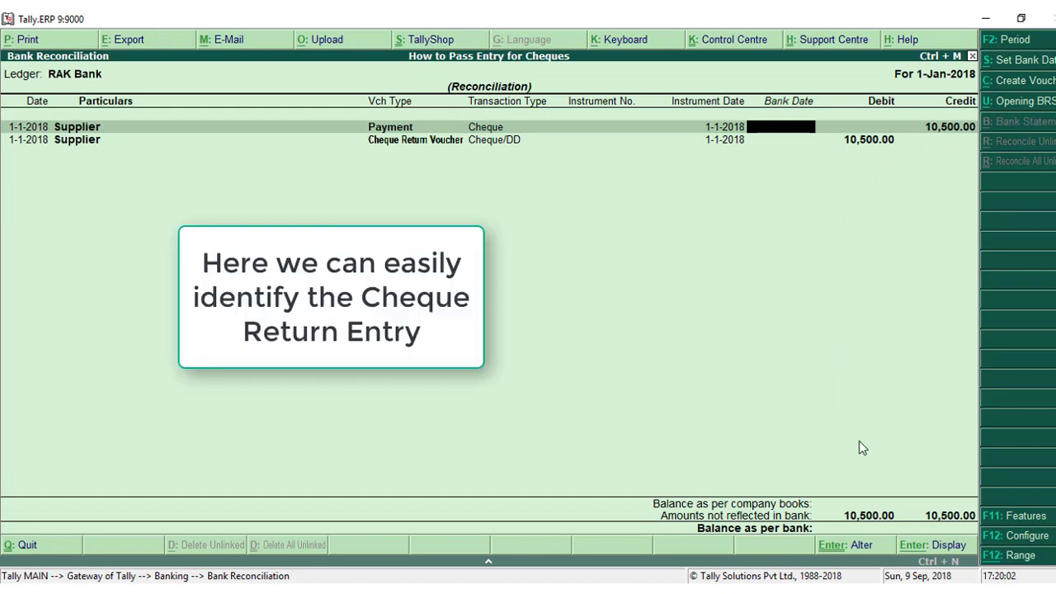
Set the bank date of both the Payment and the Cheque Return Voucher entries to 1-1-2018.
text(1-1)
key(Return)
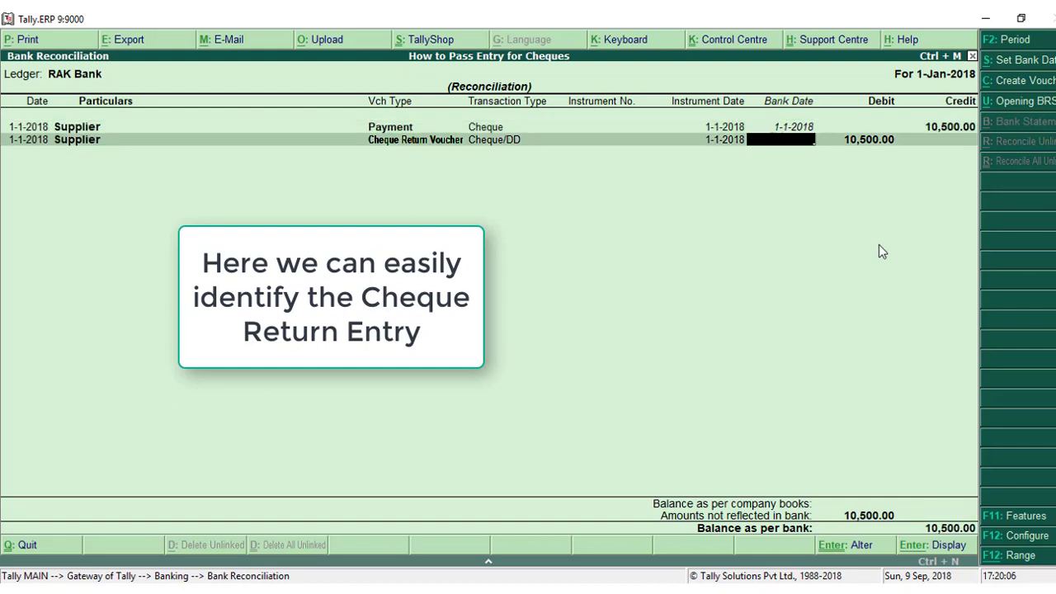
text(1-1)
key(Return)
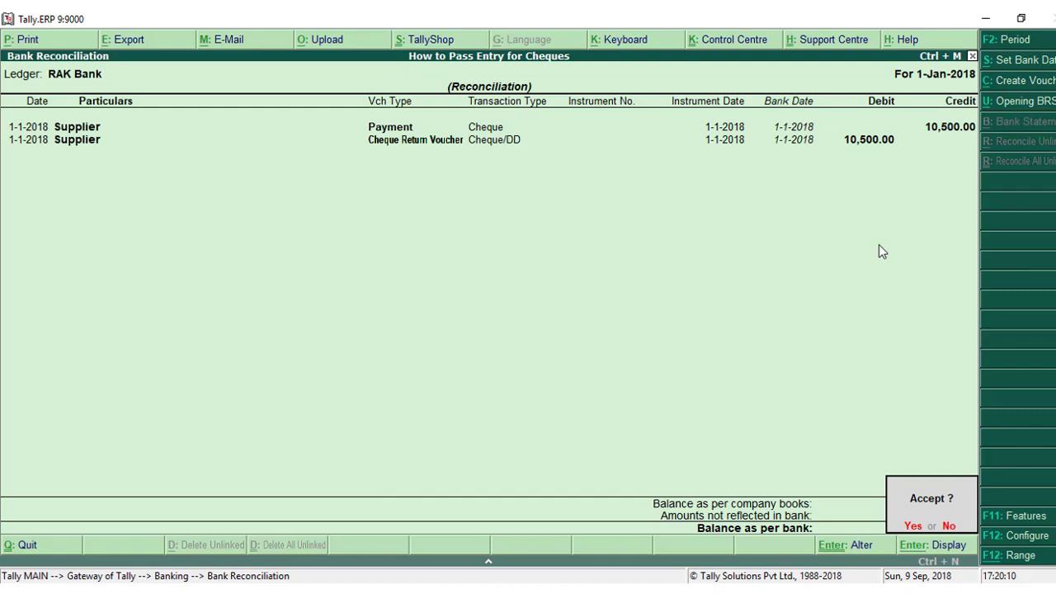
Save the bank reconciliation, reopen RAK Bank to check for unreconciled entries and return to the Gateway of Tally.
key(Return)
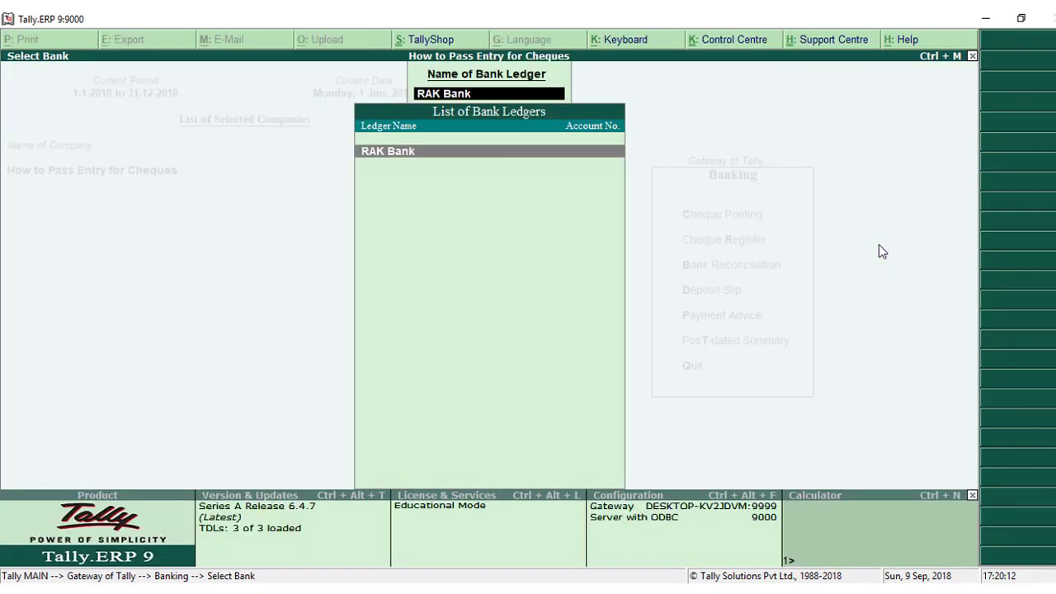
key(Return)
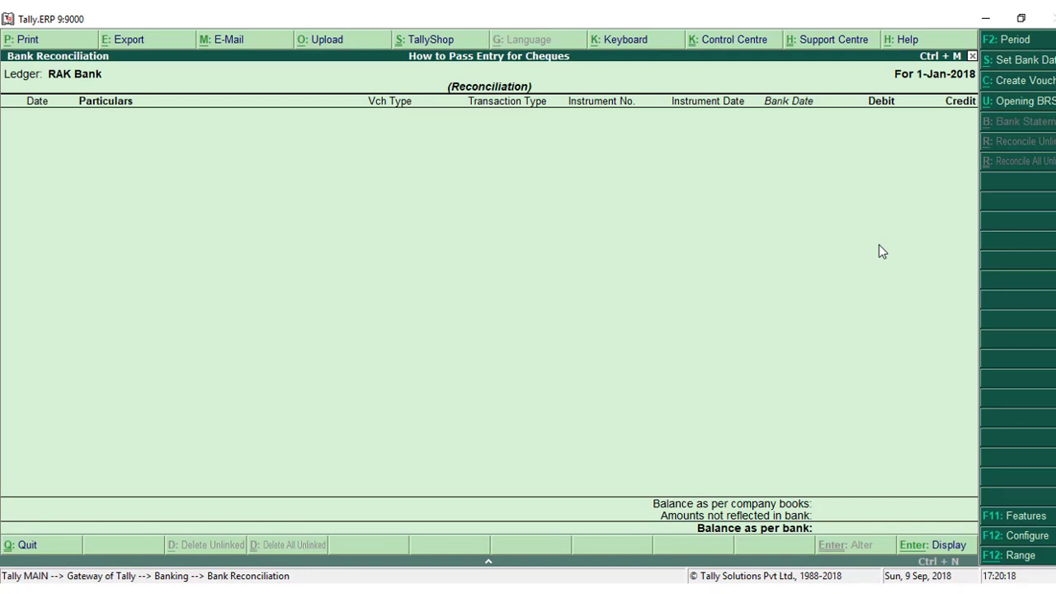
key(Escape)
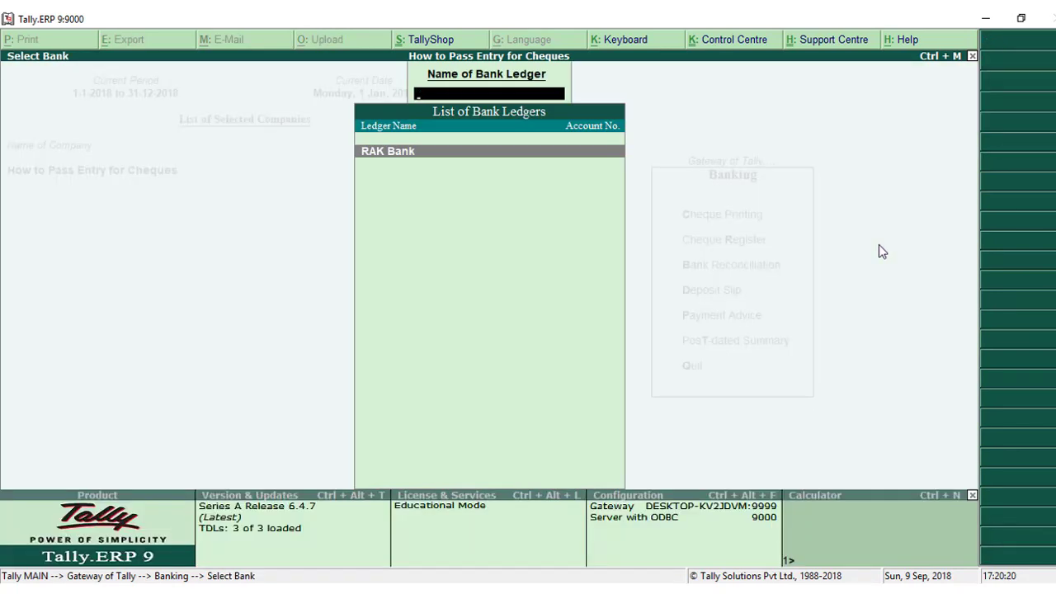
key(Escape)
key(Escape)
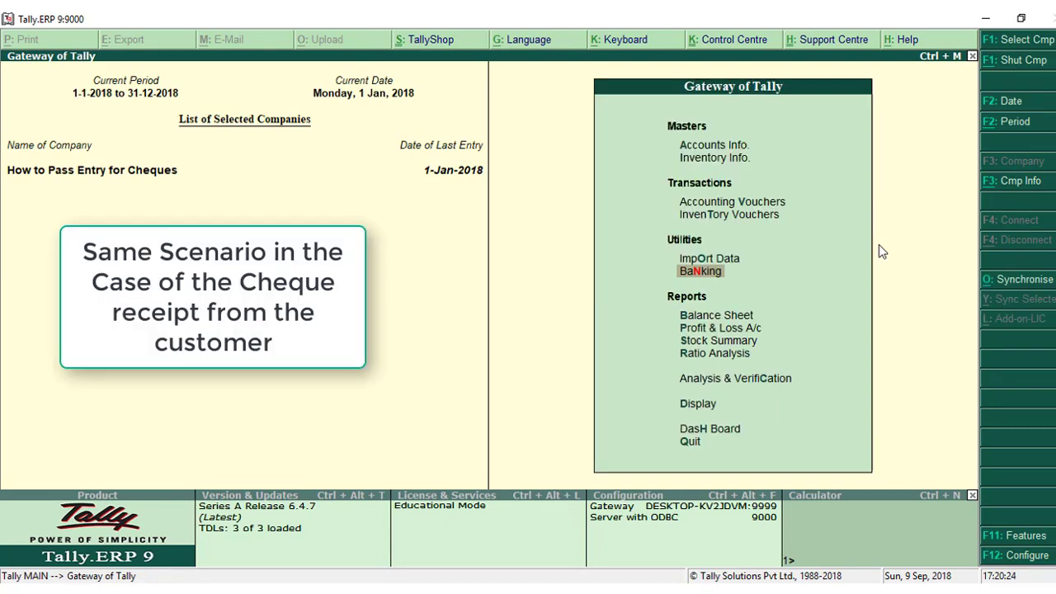
Start a Receipt voucher with RAK Bank as the account and accept its default party details.
key(Up)
key(Up)
key(Up)
key(Return)
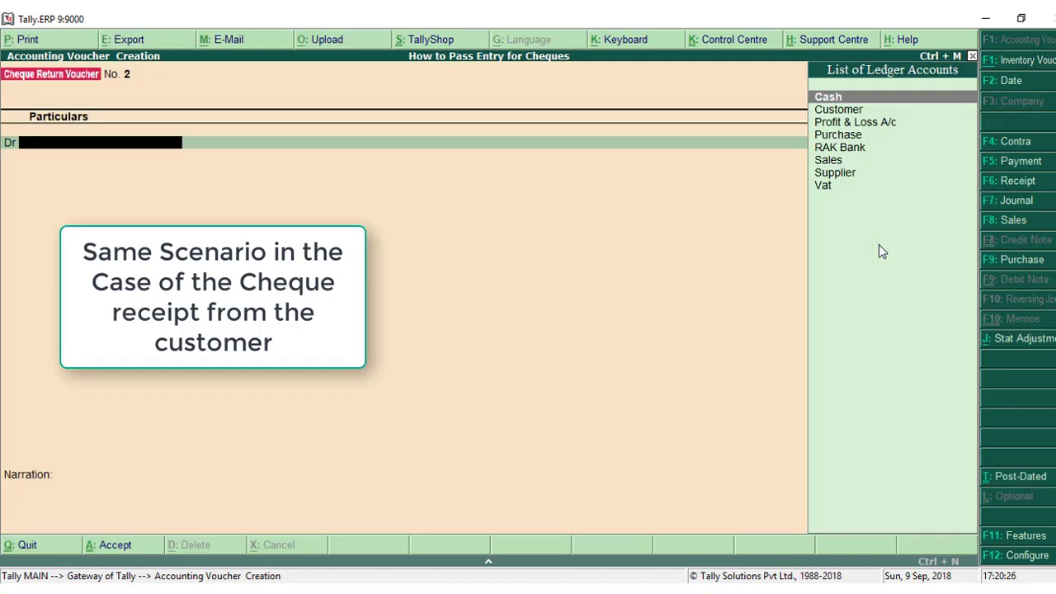
click(1015, 183)
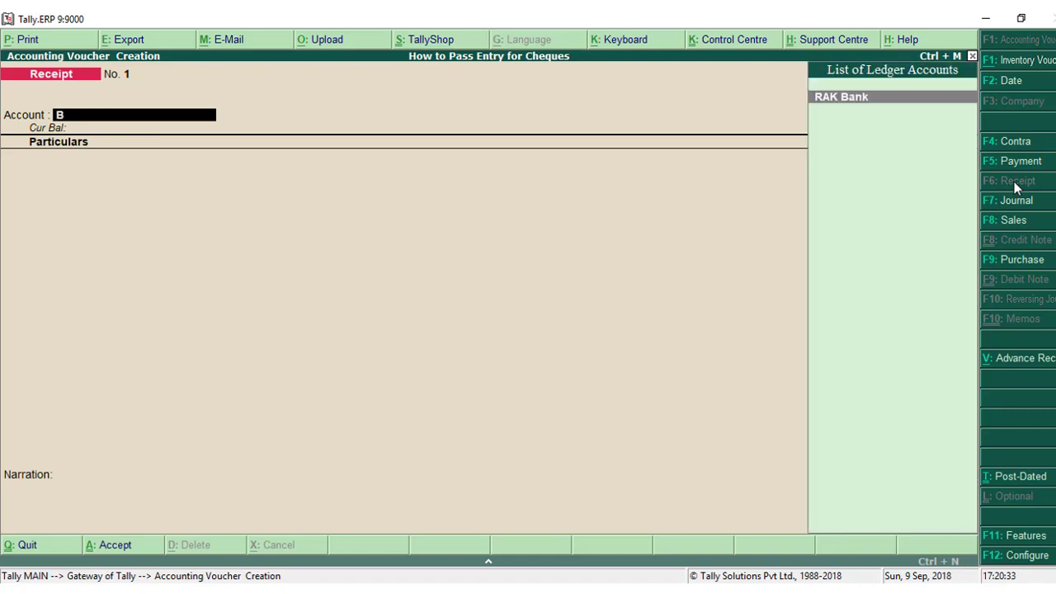
key(Return)
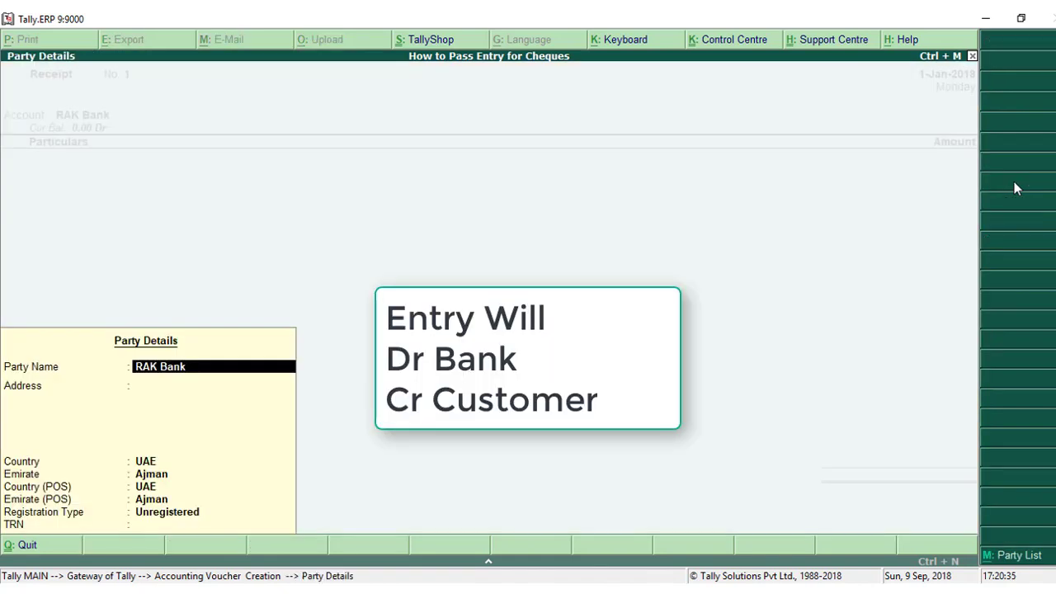
key(Return)
key(Return)
key(Return)
key(Return)
key(Return)
key(Return)
key(Return)
key(Return)
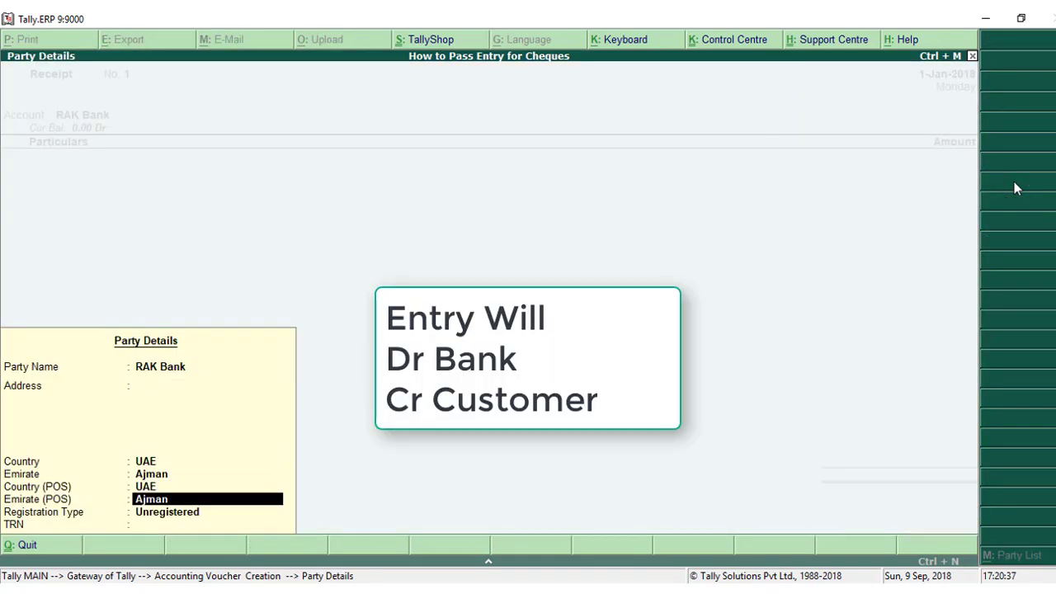
Credit Customer with 12,600.00 using Agst Ref against bill 1.
text(Cus)
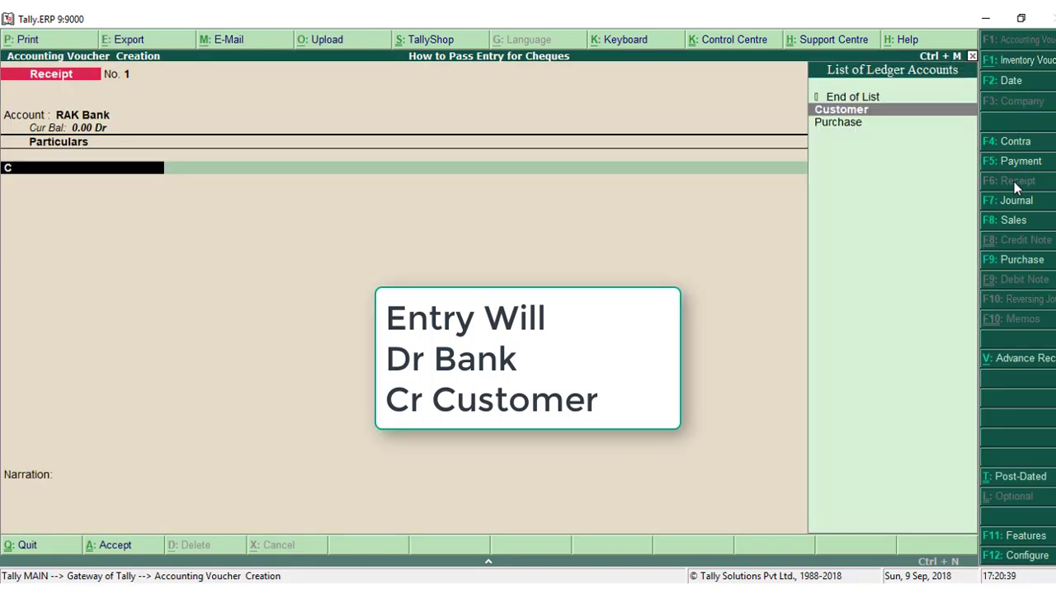
key(Return)
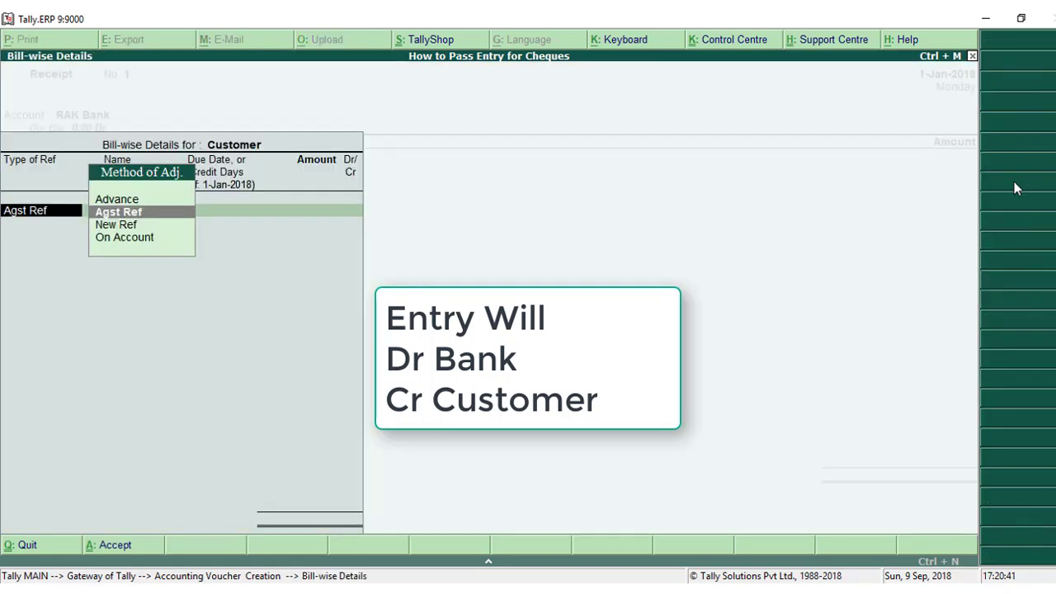
key(Return)
key(Return)
key(Return)
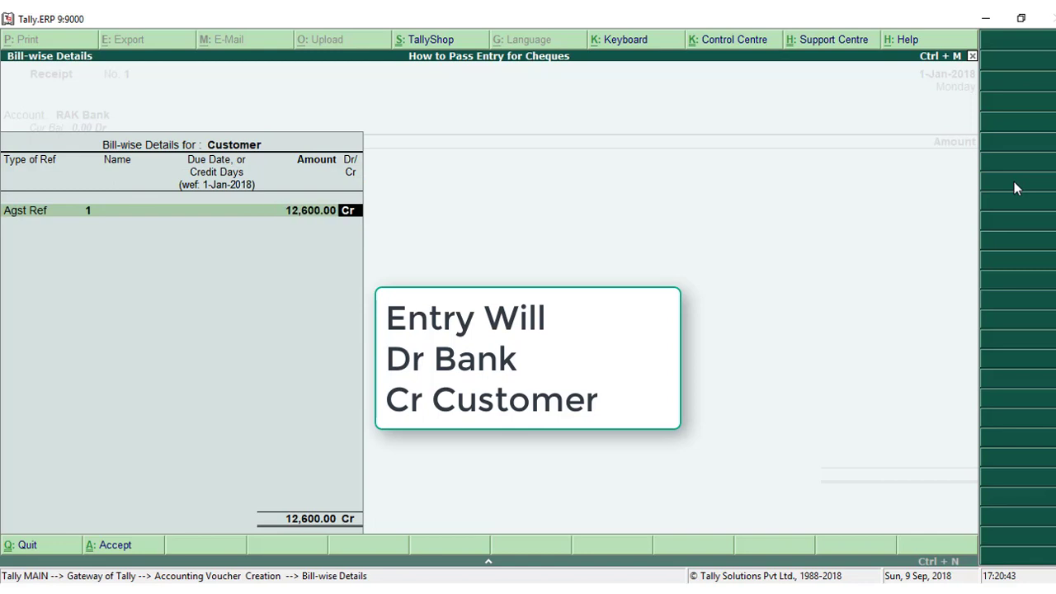
key(Return)
key(Return)
key(Return)
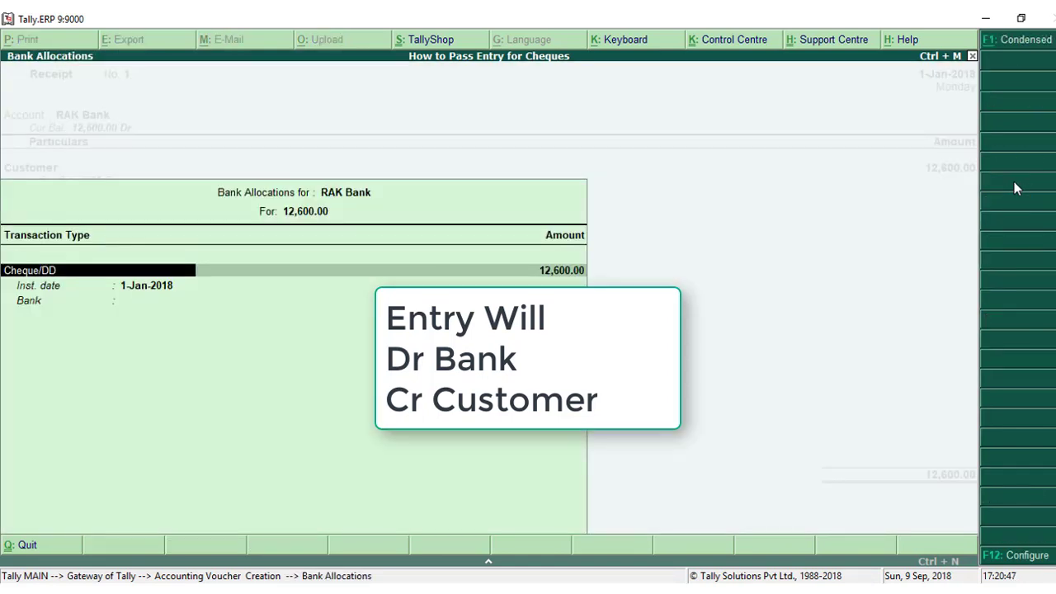
Allocate the receipt as Cheque/DD with instrument date 1-Jan-2018 and specify RAK Bank as the bank name.
key(Return)
key(Return)
key(Return)
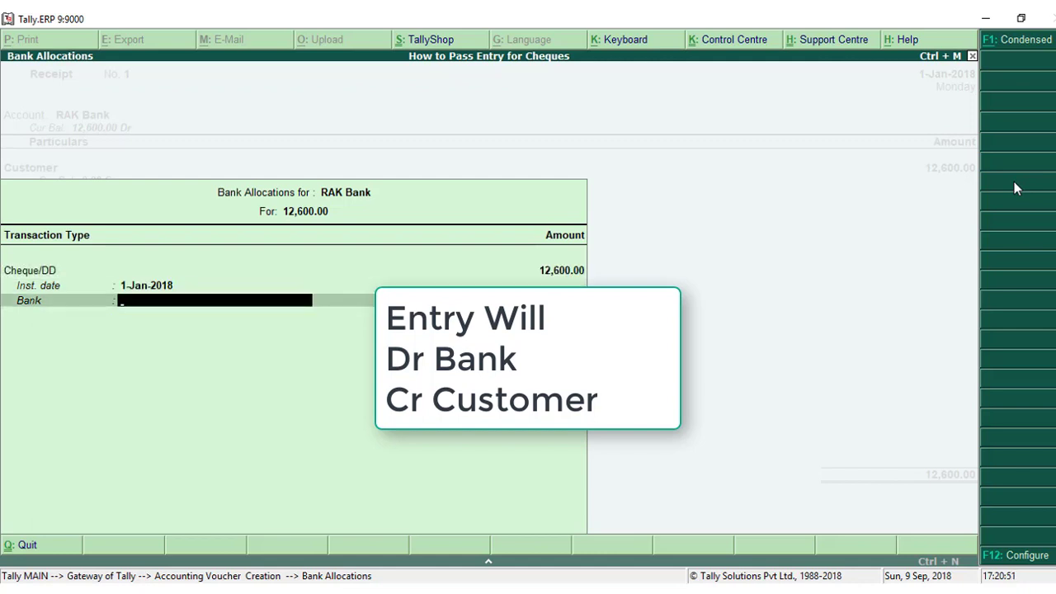
text(A)
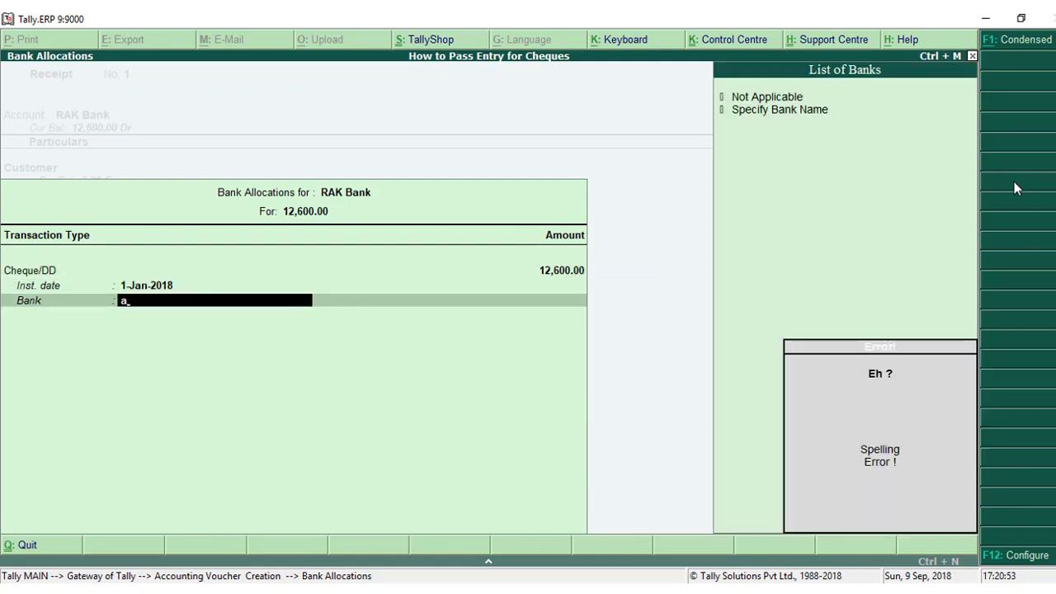
key(Down)
key(Down)
key(Return)
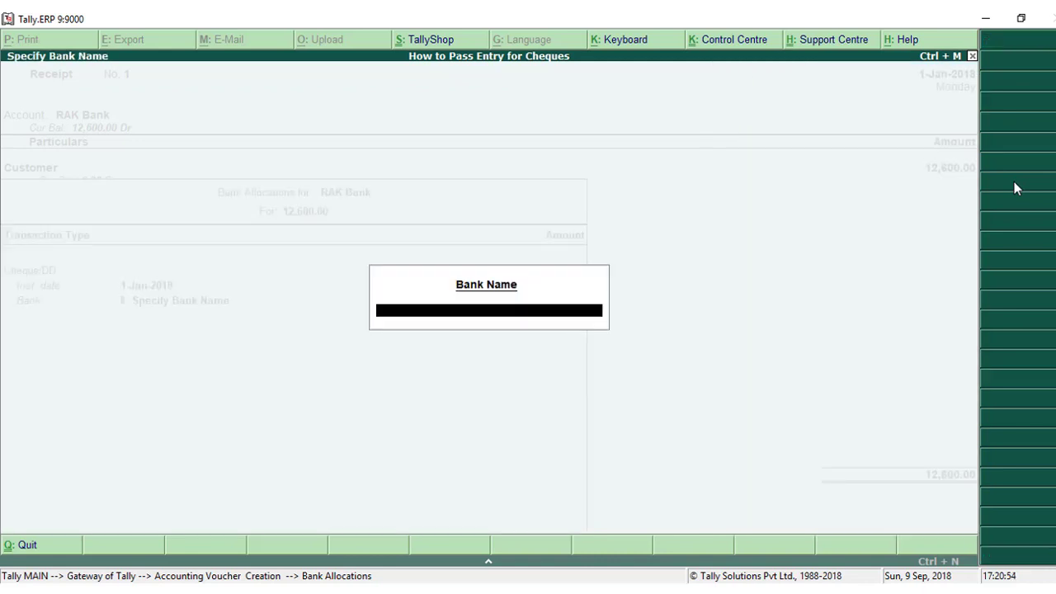
text(RAK Bank)
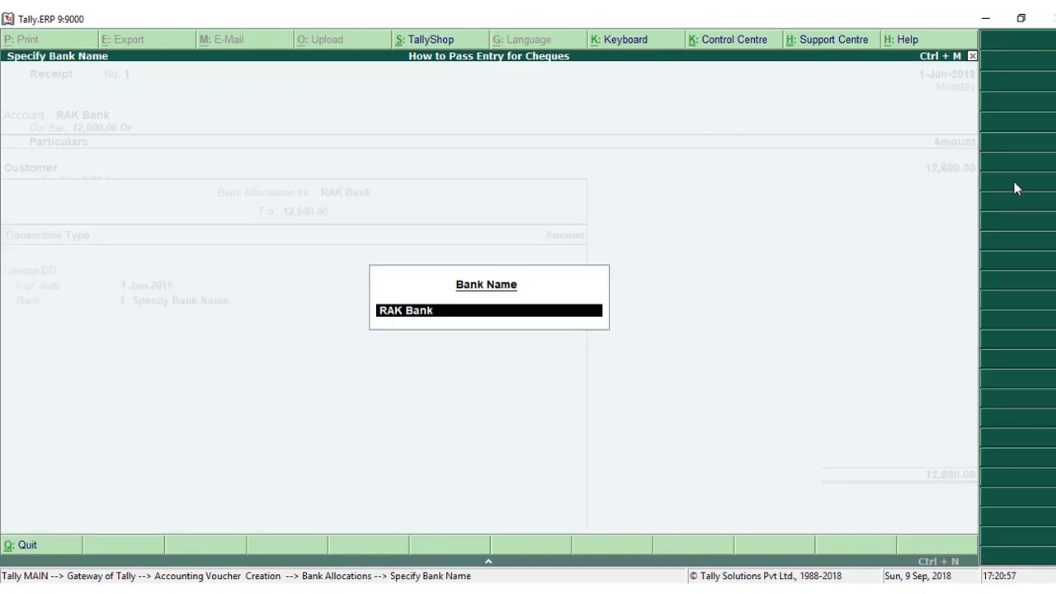
key(Return)
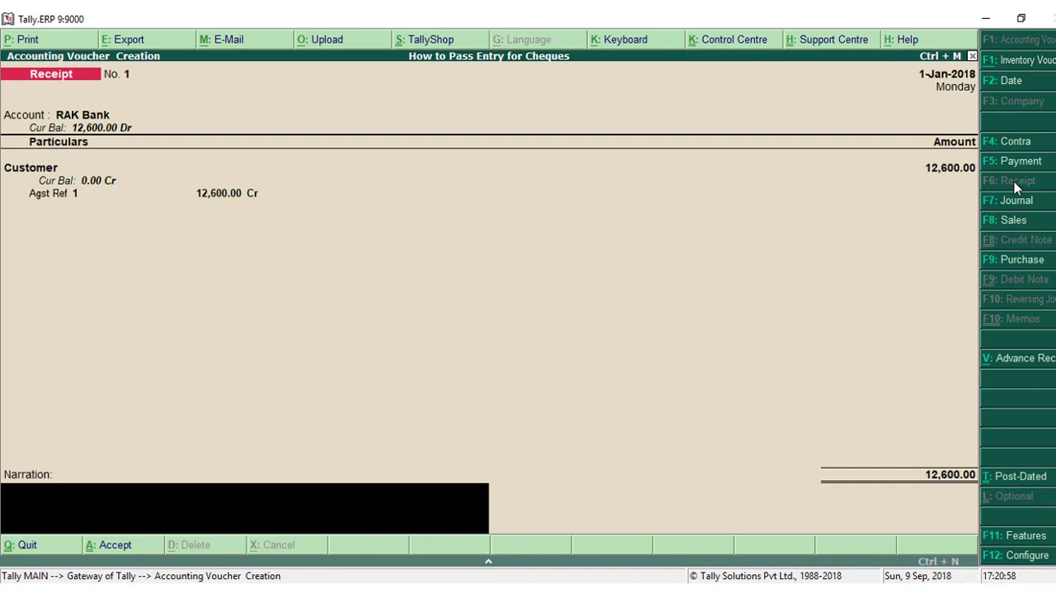
Enter the narration "Cheque Deposited in the Bank" and save the receipt voucher.
text(Cheque Depos)
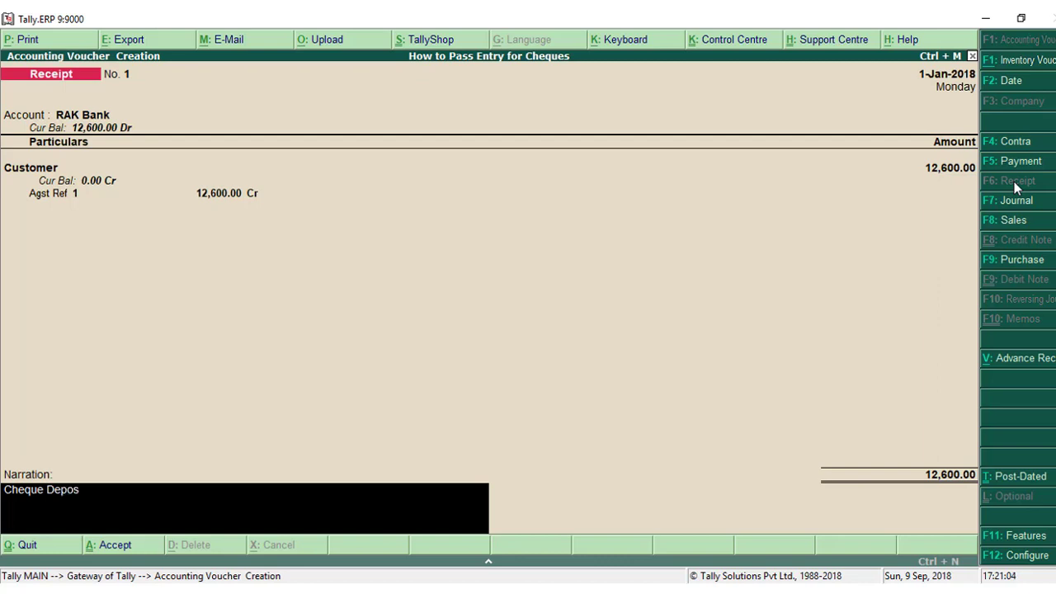
text(ited in the Bank)
key(Return)
key(Return)
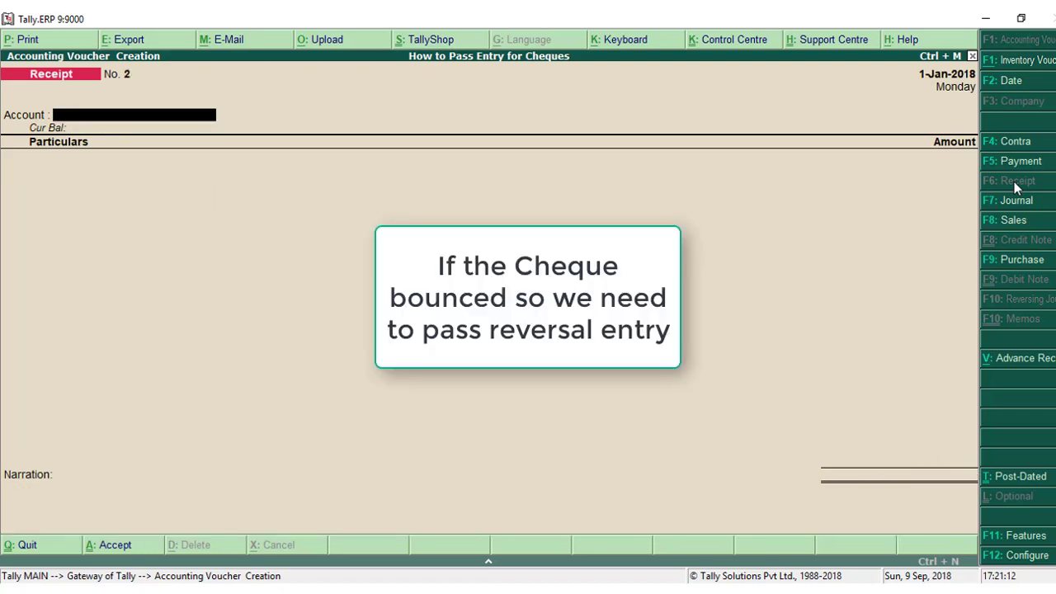
Leave the blank receipt and start a new accounting voucher of type Cheque Return Voucher.
key(Escape)
key(Return)
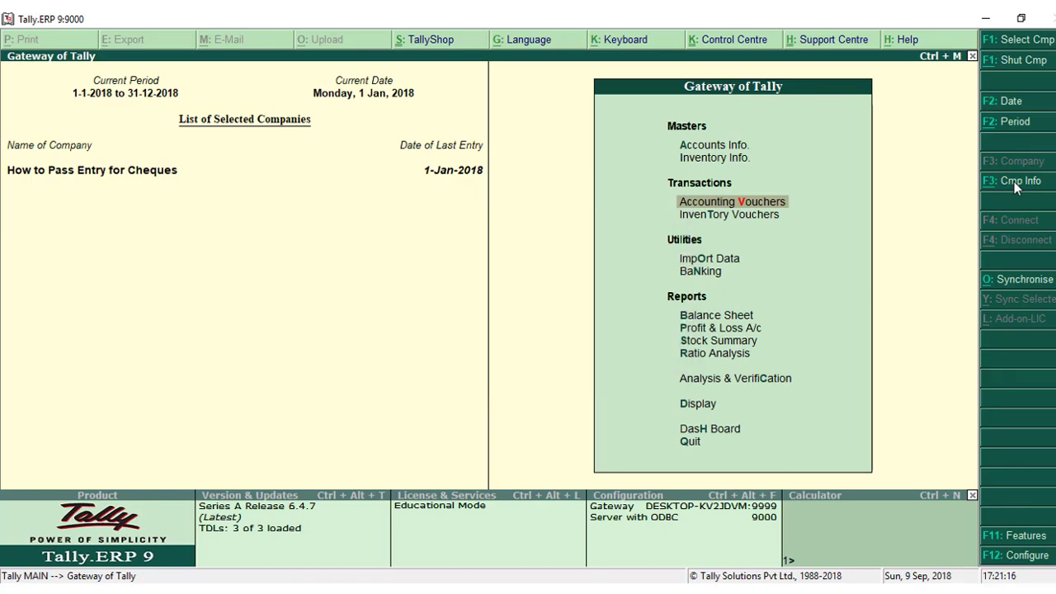
key(Return)
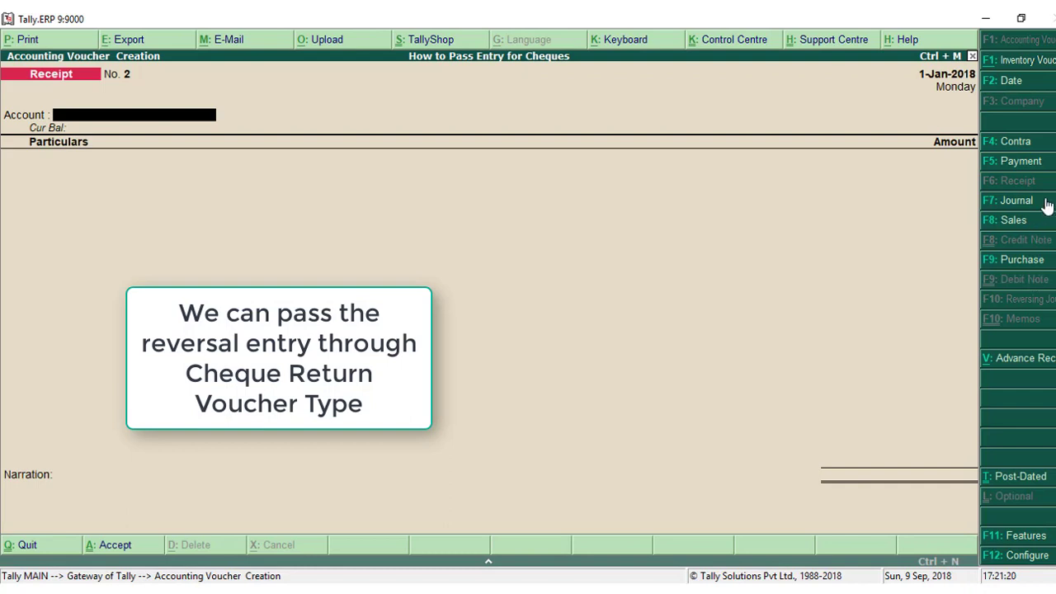
click(1047, 205)
key(Up)
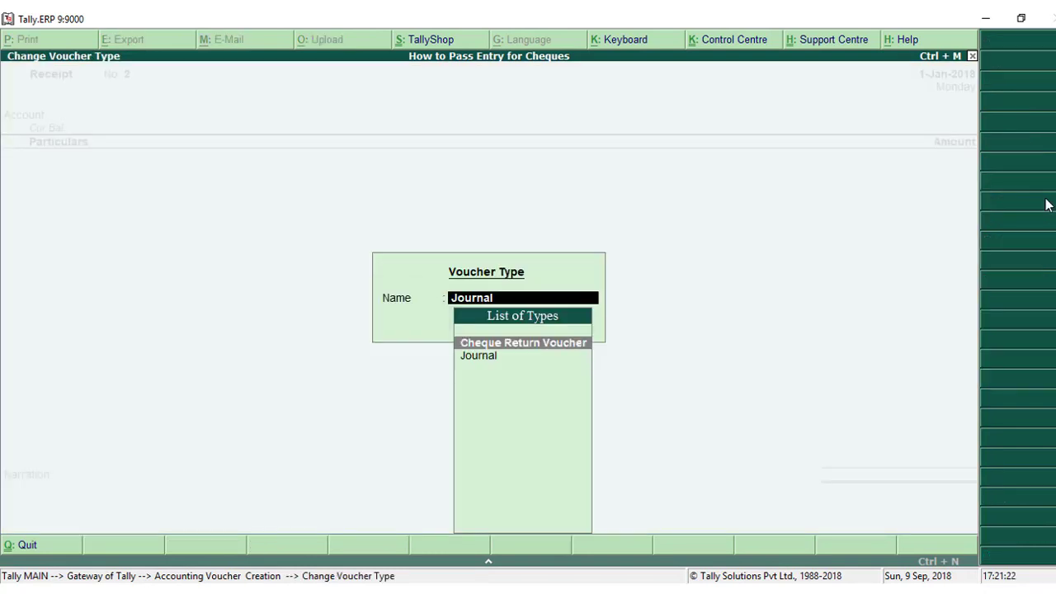
key(Return)
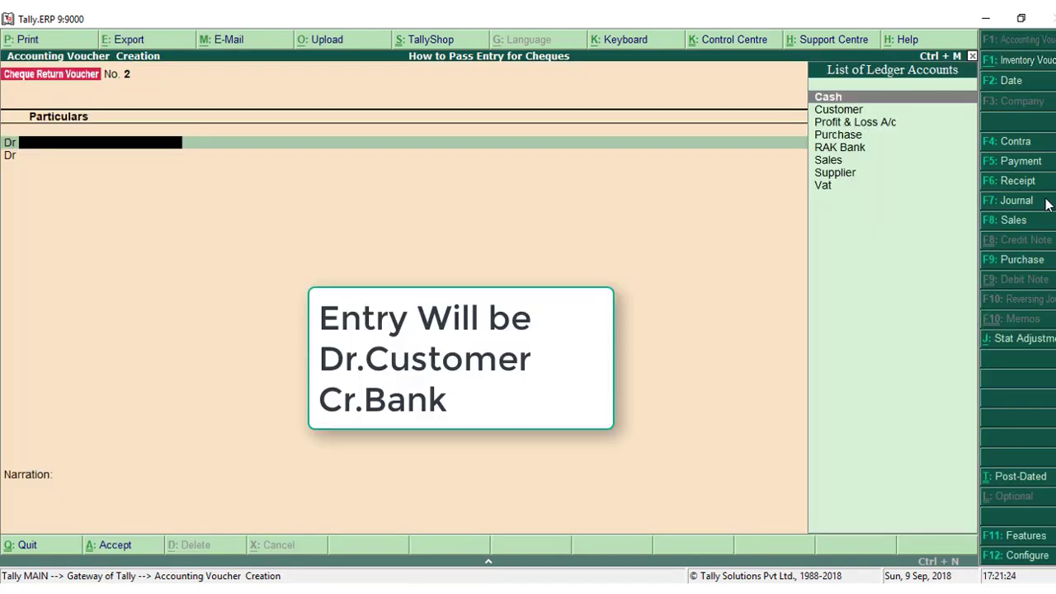
Debit Customer and assign the debit to a New Ref named Cheque Return/2.
key(Down)
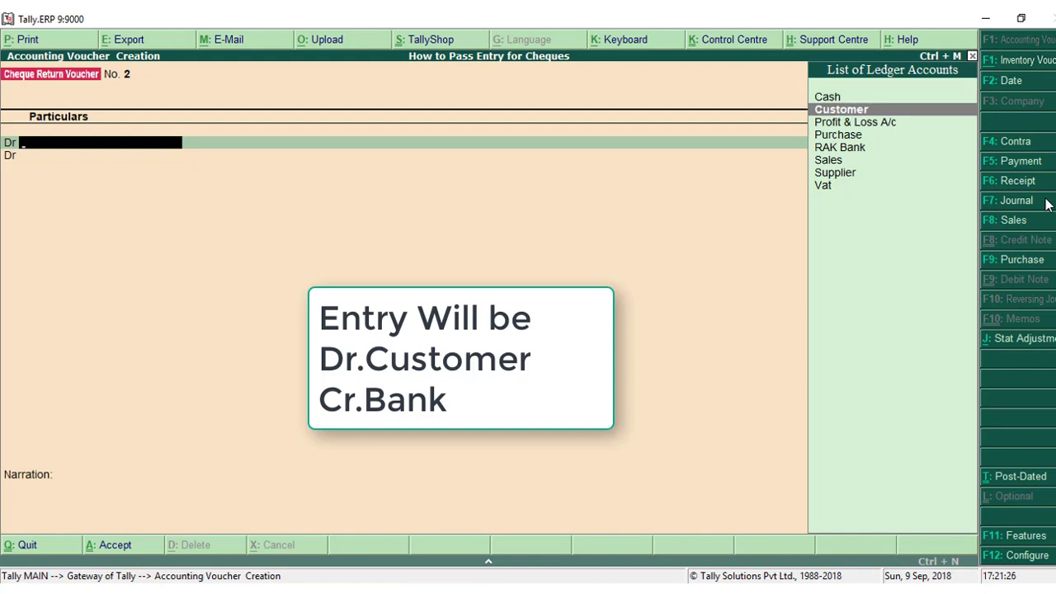
key(Return)
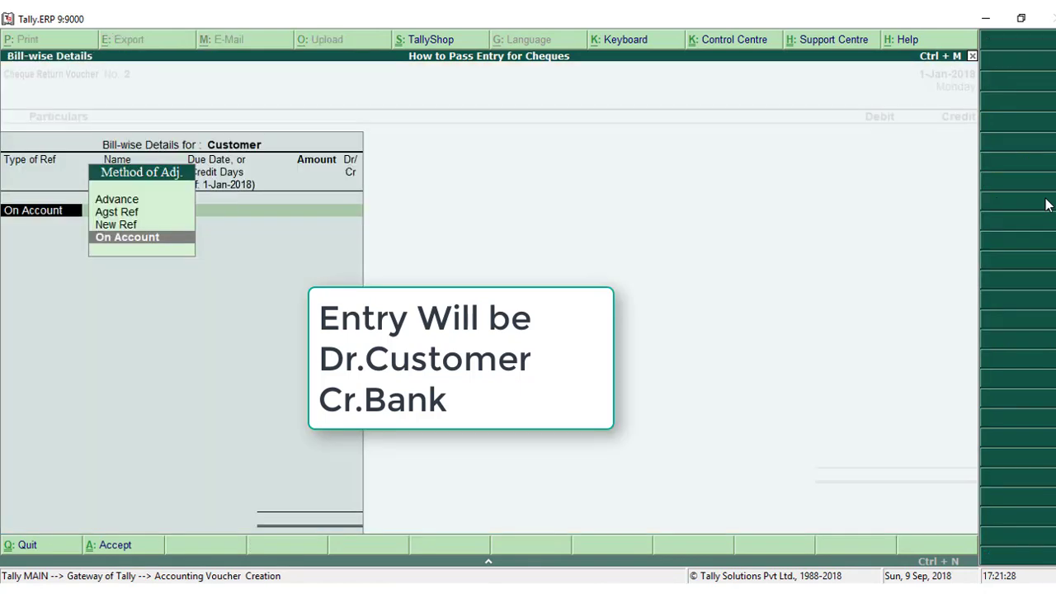
key(Up)
key(Return)
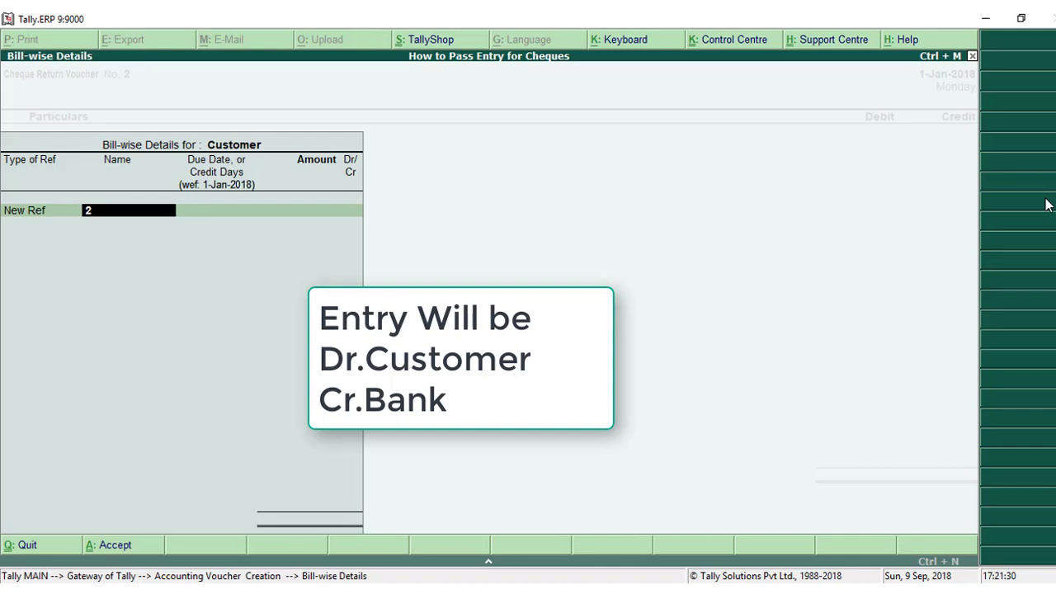
text(Chequw)
key(BackSpace)
text(e Retuu)
key(BackSpace)
text(rn/2)
key(Return)
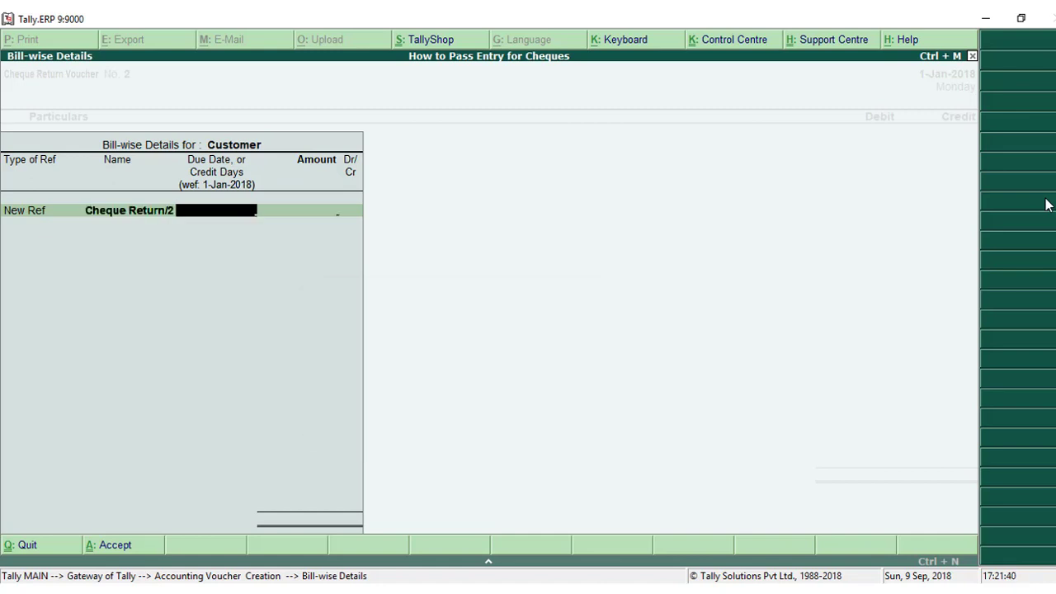
Set the Cheque Return/2 reference amount to 12,600.00 Dr without a due date and accept the Customer debit.
key(Return)
text(12600)
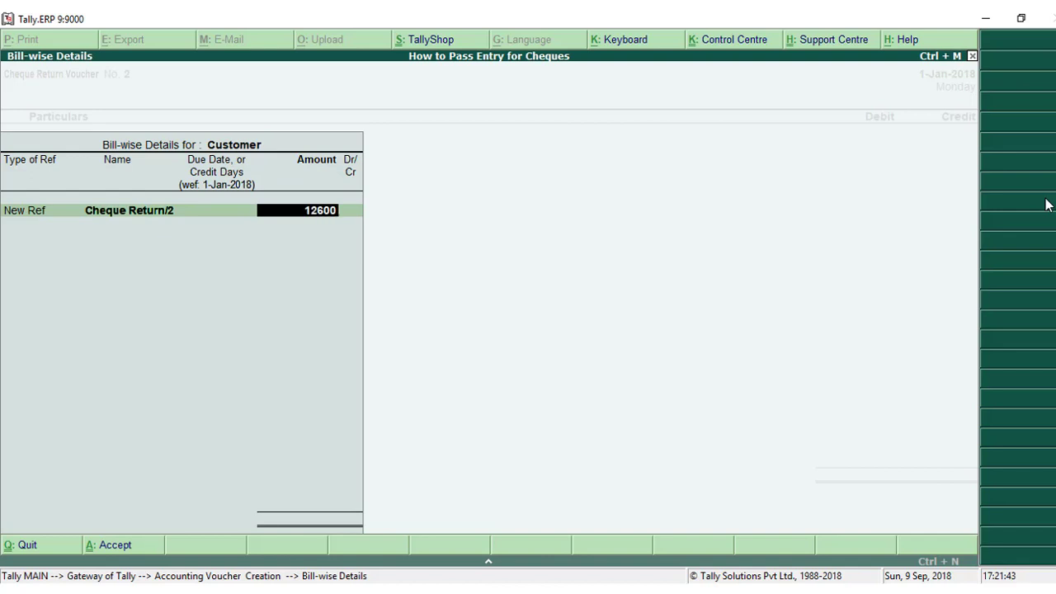
key(Return)
Add a credit line for RAK Bank with an amount of 12,600.00.
key(Return)
key(Return)
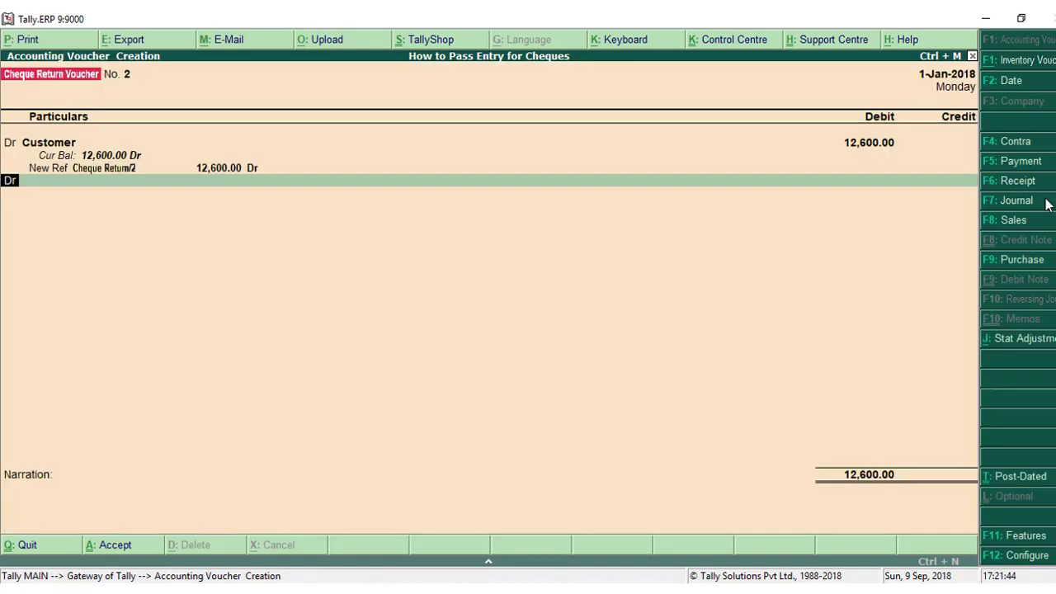
key(Return)
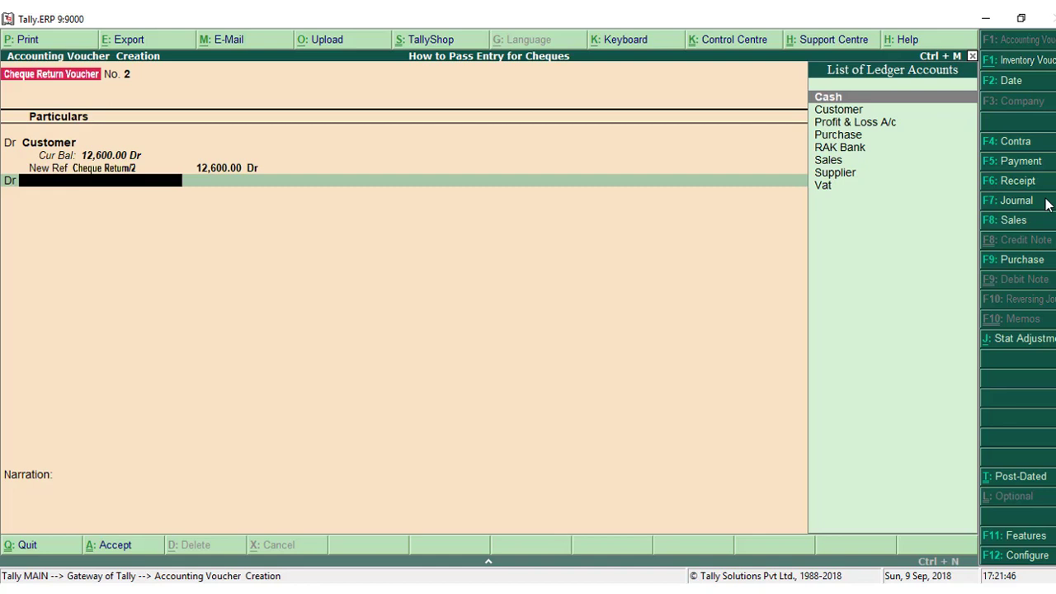
key(BackSpace)
text(c)
key(Return)
text(r)
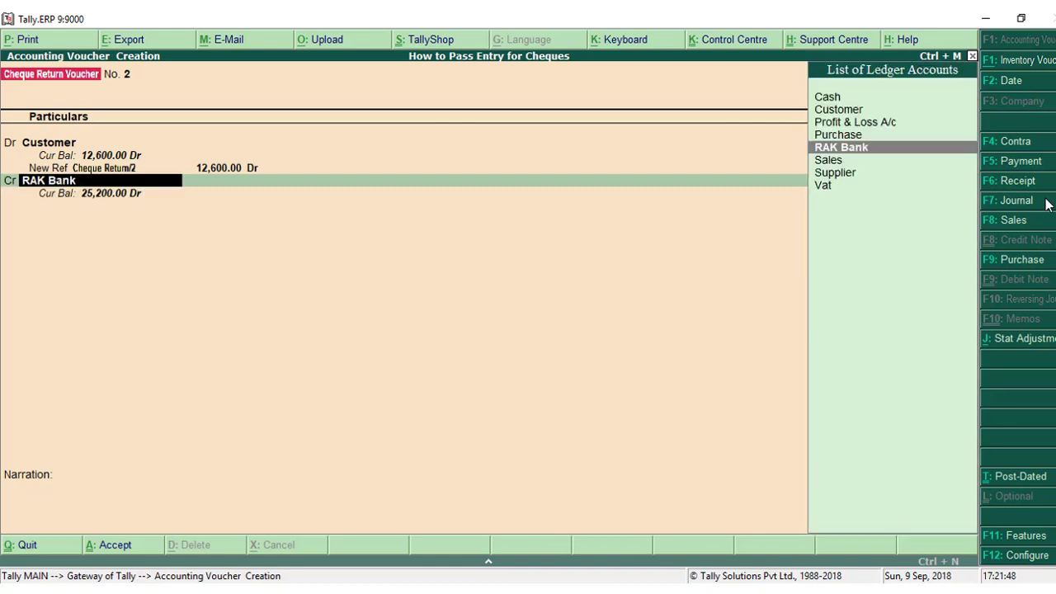
key(Return)
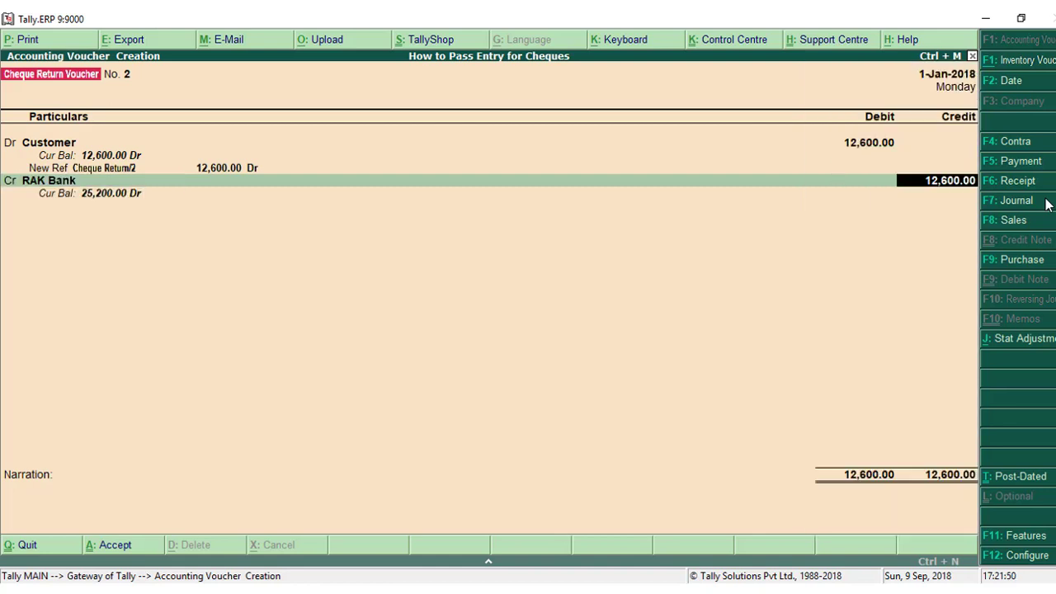
Accept the RAK Bank allocation as a Cheque dated 1-Jan-2018 and save the cheque return voucher without a narration.
key(Return)
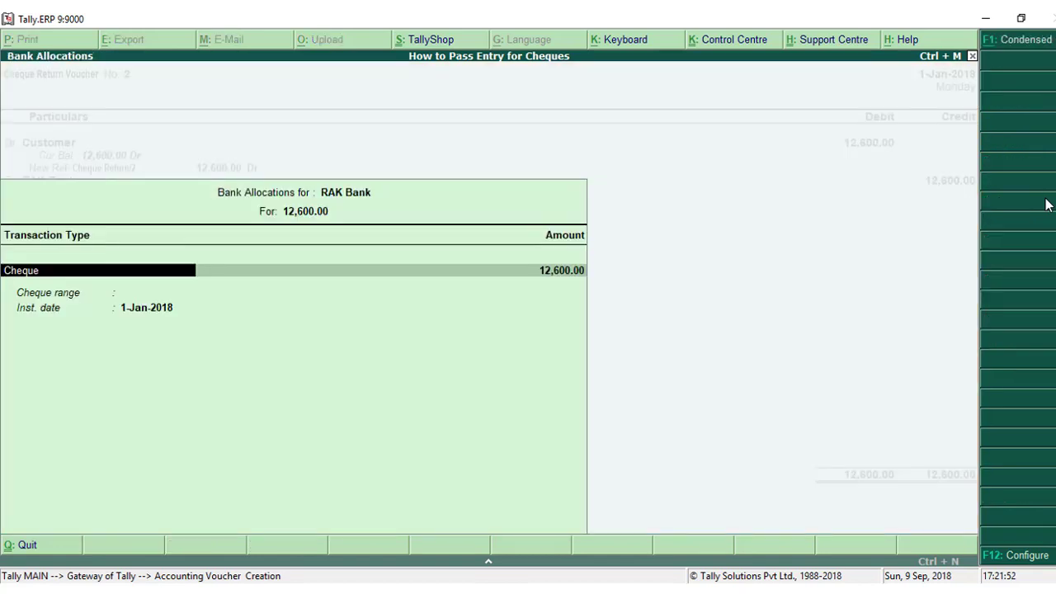
key(Return)
key(Return)
key(Return)
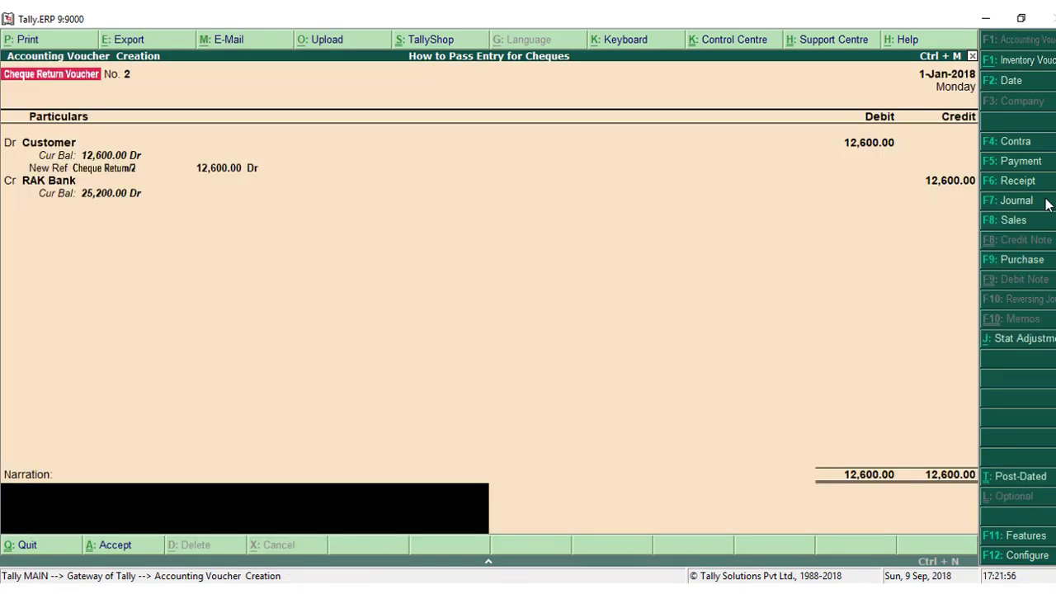
key(Return)
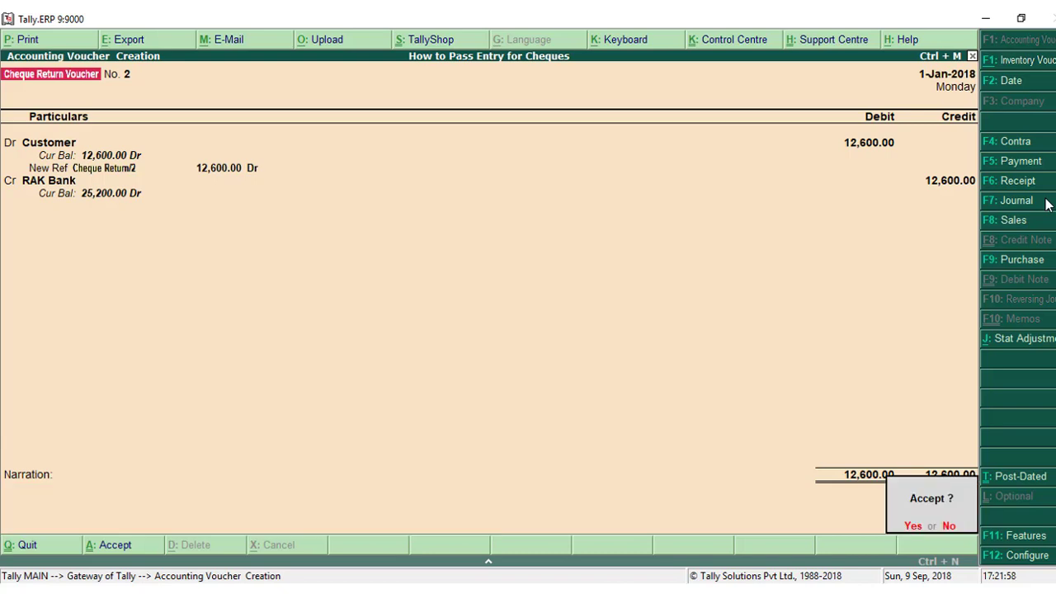
key(Return)
key(Escape)
key(Return)
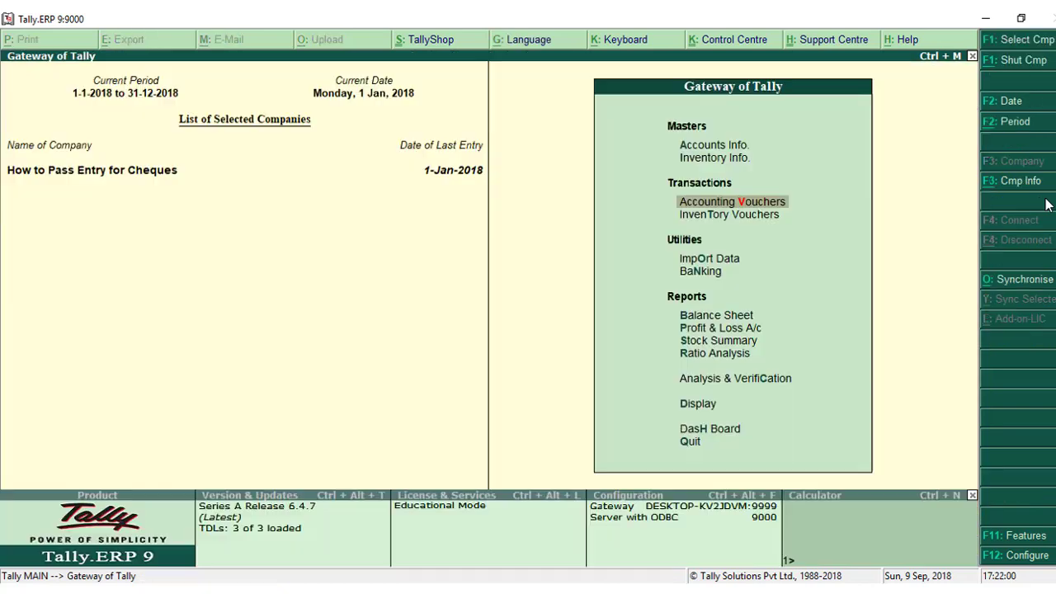
Open the bank reconciliation for the RAK Bank ledger.
key(Down)
key(Down)
key(Down)
key(Down)
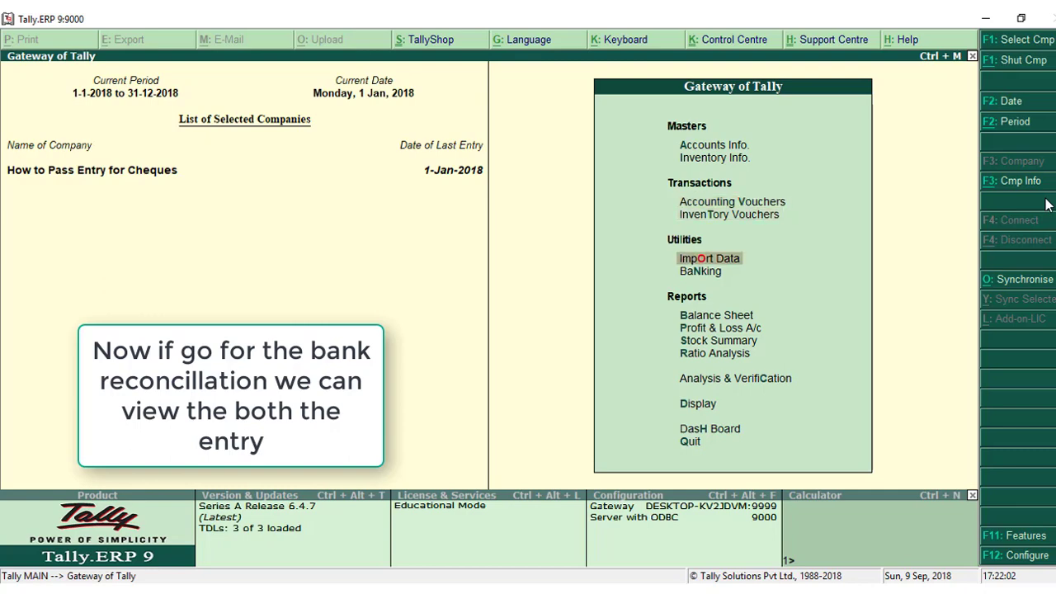
key(Up)
key(Return)
key(Down)
key(Down)
key(Down)
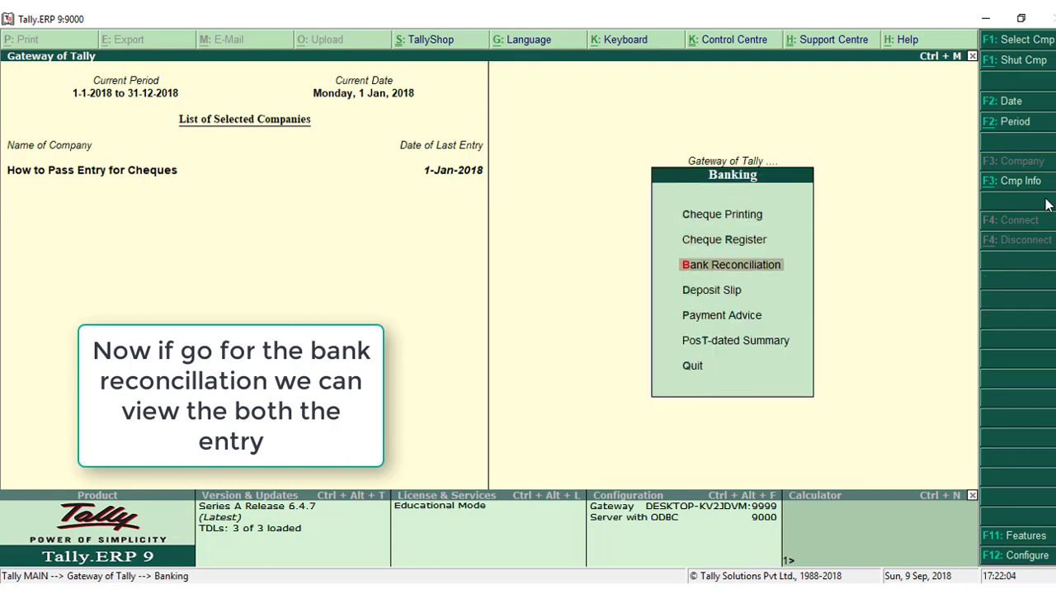
key(Up)
key(Return)
key(Return)
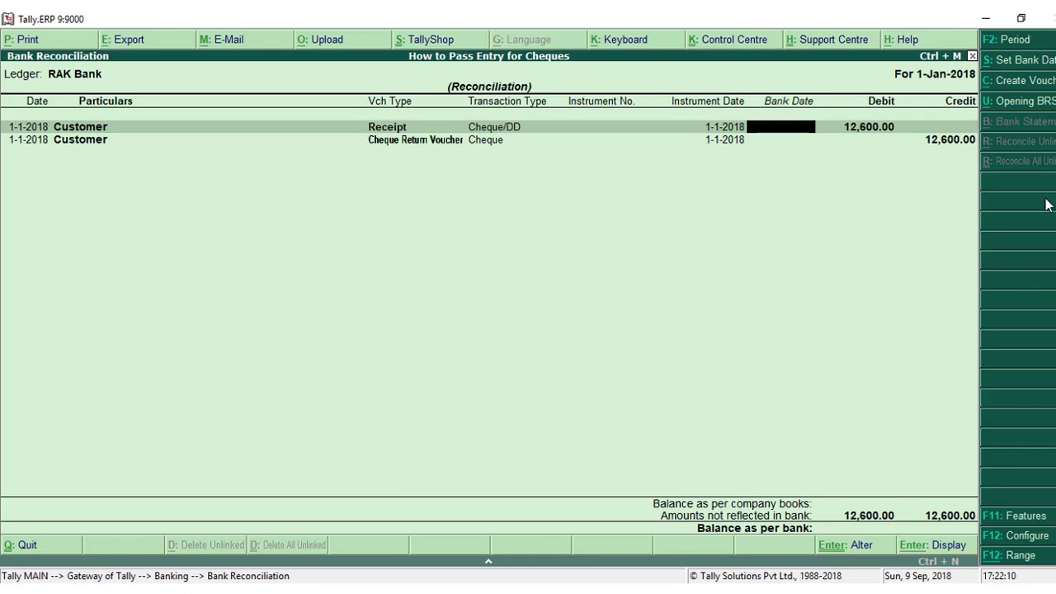
Set the bank date of the Customer receipt and its cheque return entry to 1-1-2018 and save the reconciliation.
text(01)
key(Return)
text(01)
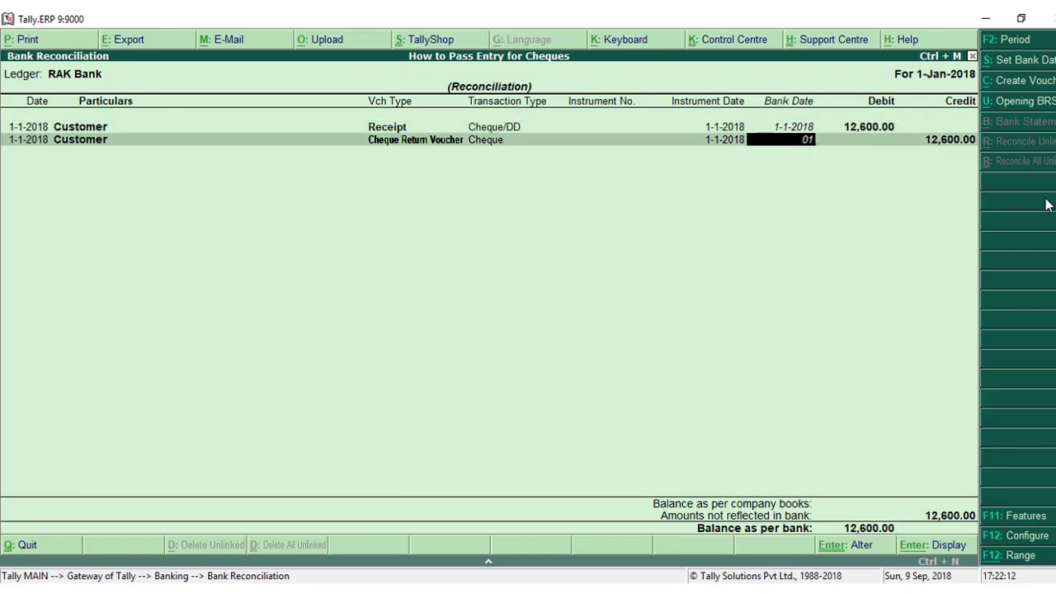
key(Return)
key(Return)
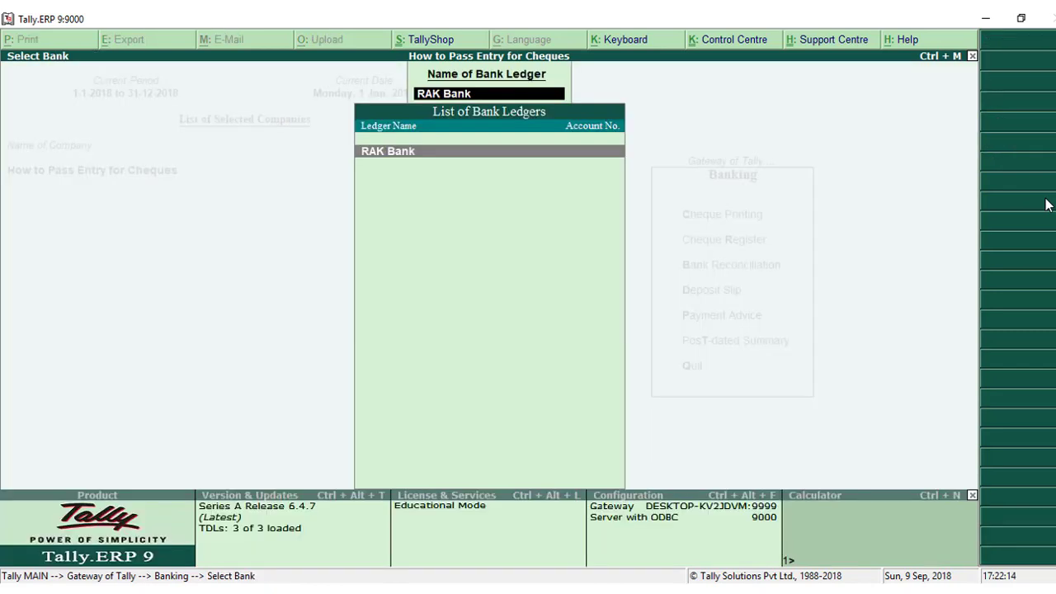
key(Escape)
key(Escape)
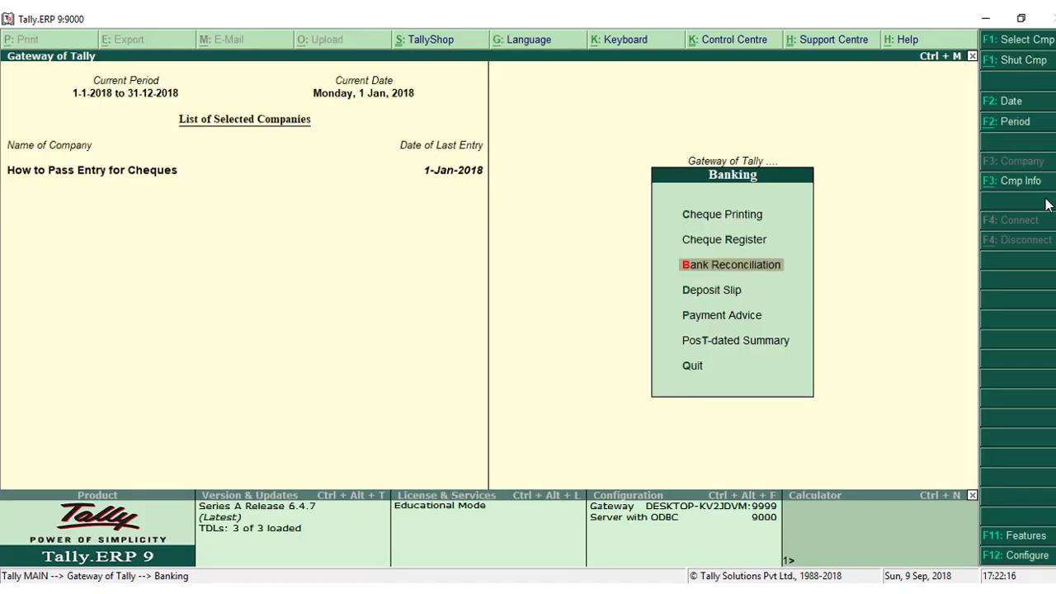
key(Escape)
Bring up the list of ledgers for viewing an individual ledger account in the account books.
key(Down)
key(Down)
key(Down)
key(Down)
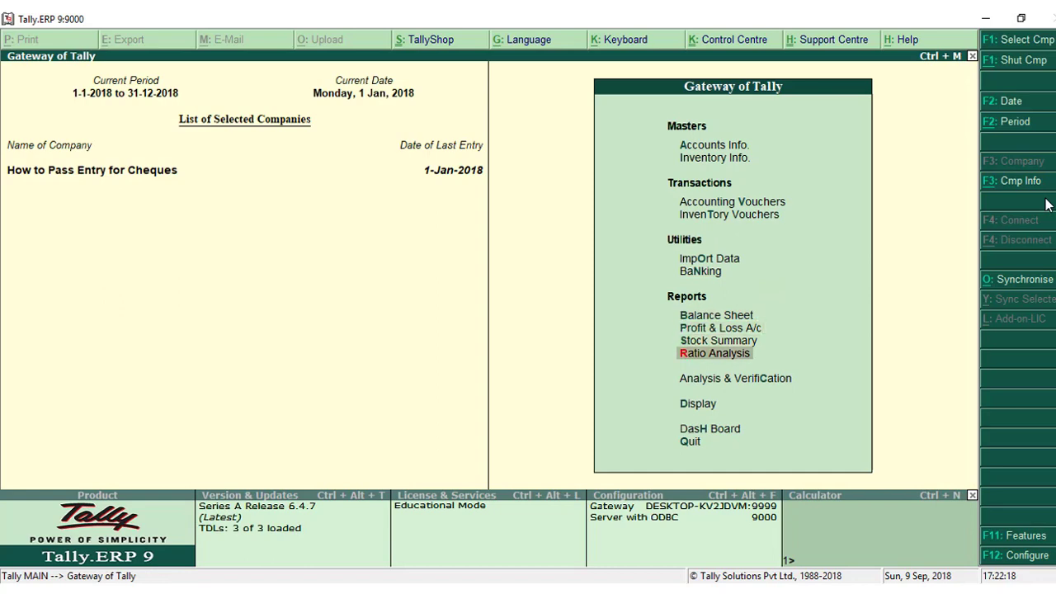
key(Down)
key(Down)
key(Return)
key(Down)
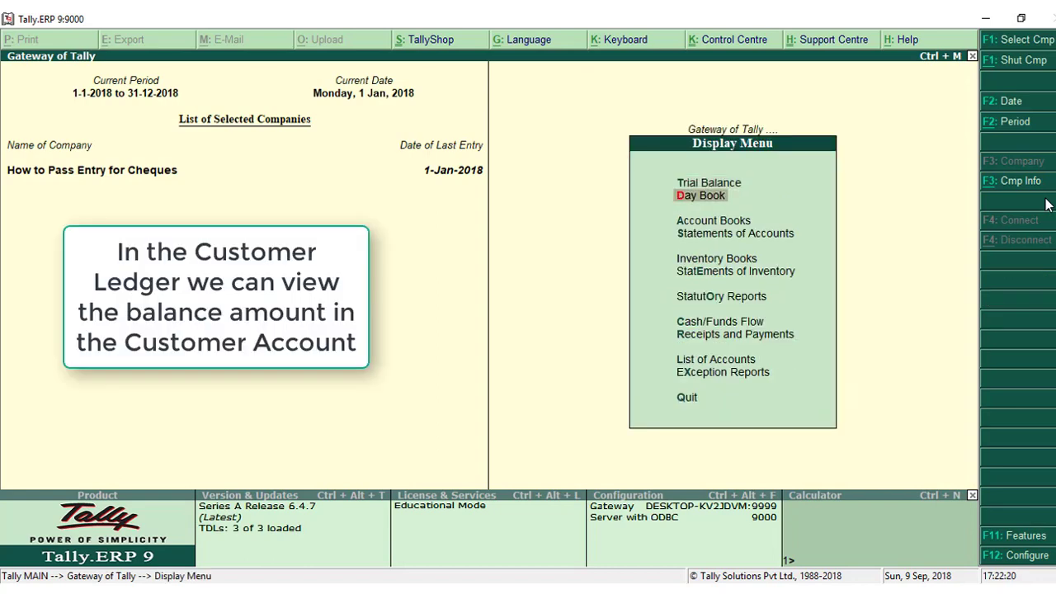
key(Down)
key(Return)
key(Down)
key(Return)
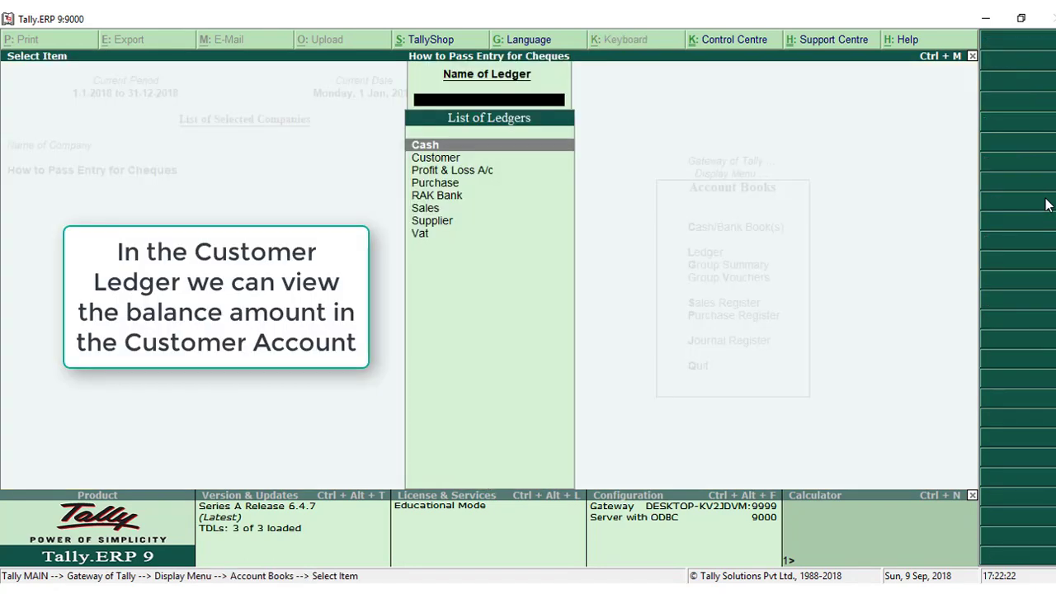
Display the Supplier ledger's vouchers and examine the payment and the Cheque Return Voucher reversal against RAK Bank.
key(Down)
key(Down)
key(Down)
key(Down)
key(Down)
key(Down)
key(Return)
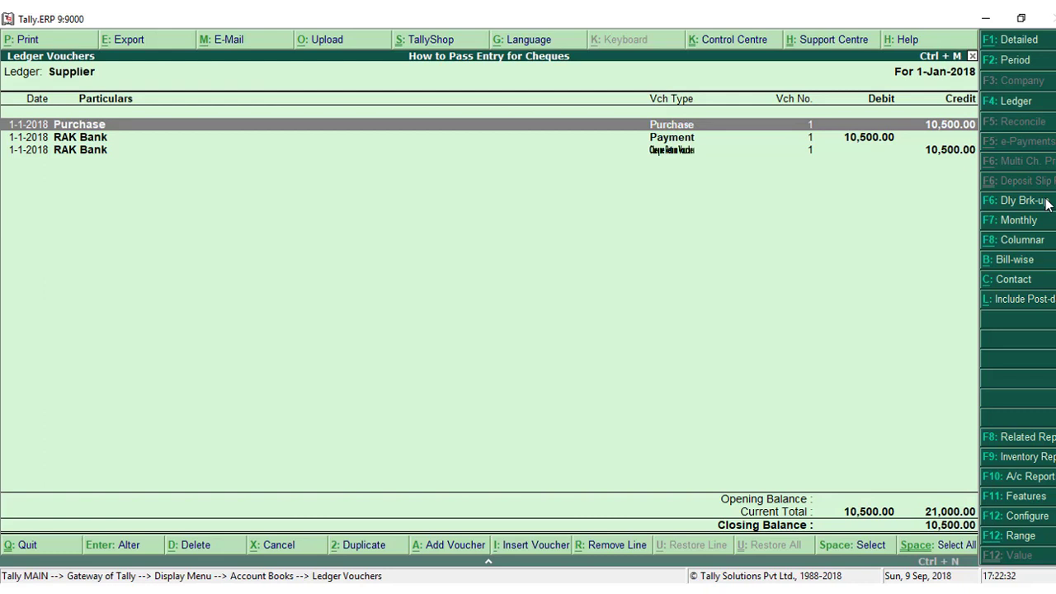
key(Down)
key(Down)
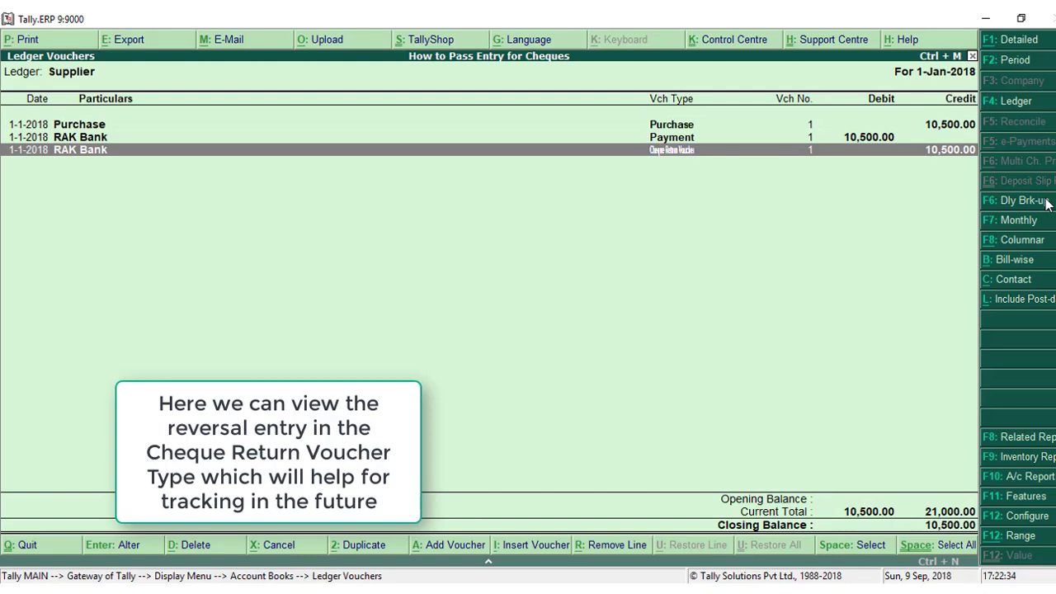